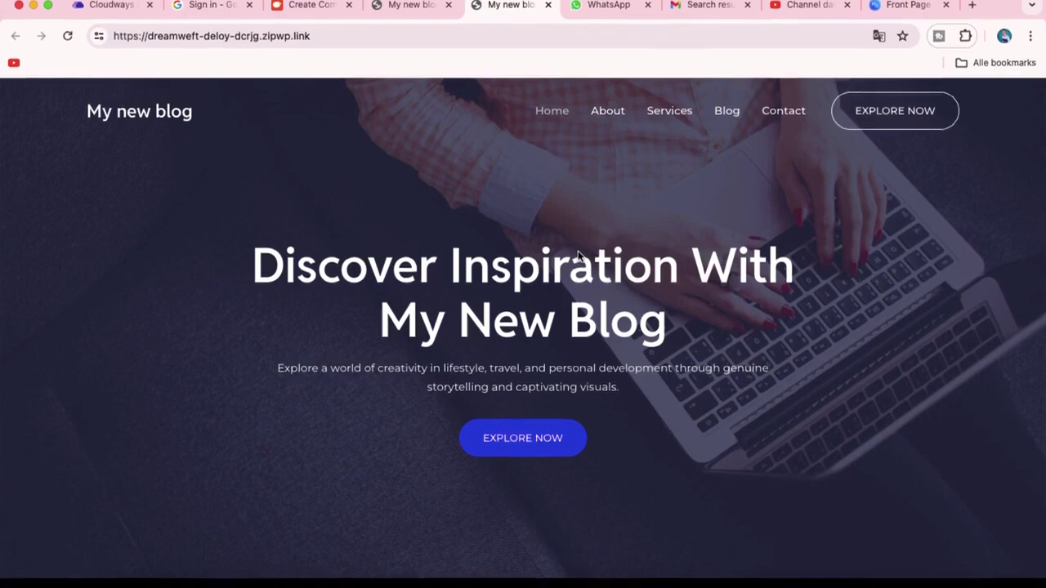
# - Switch from the live My new blog homepage to the signed-in Cloudways dashboard
pyautogui.rightClick(775, 579)
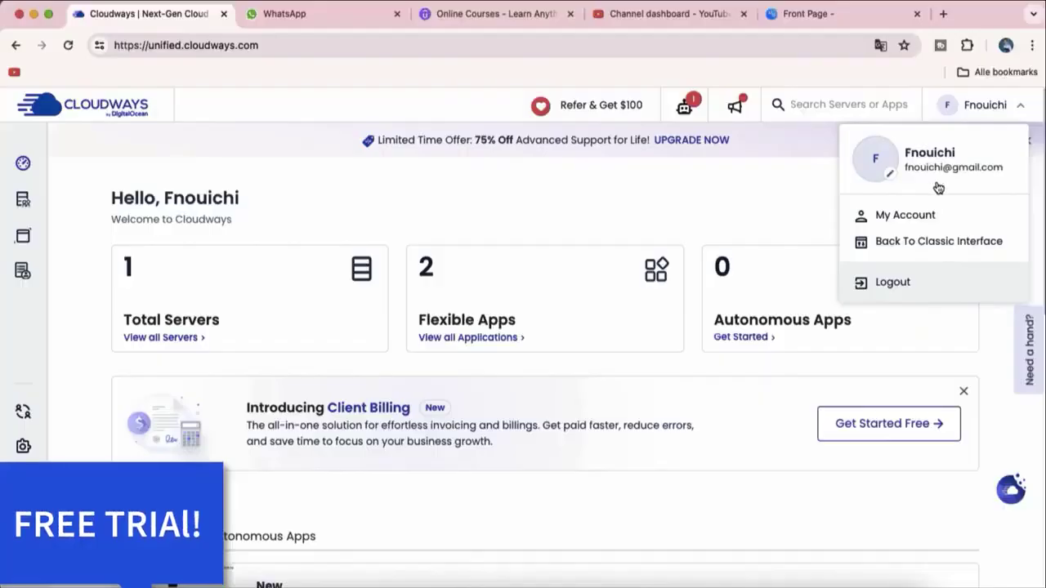
# - Open My Account's Payment & Address page and start updating the payment details
pyautogui.click(927, 217)
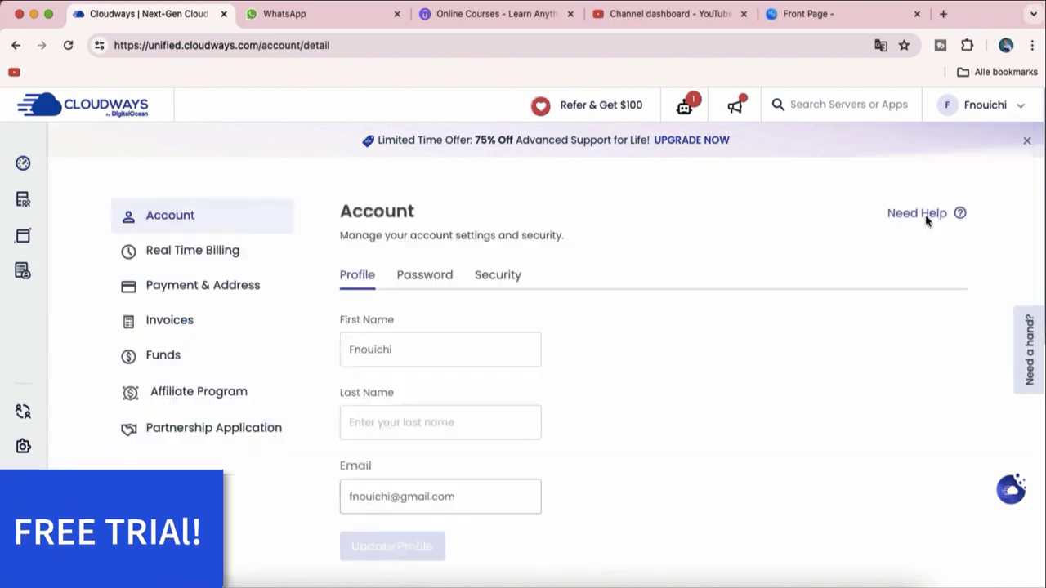
pyautogui.click(254, 288)
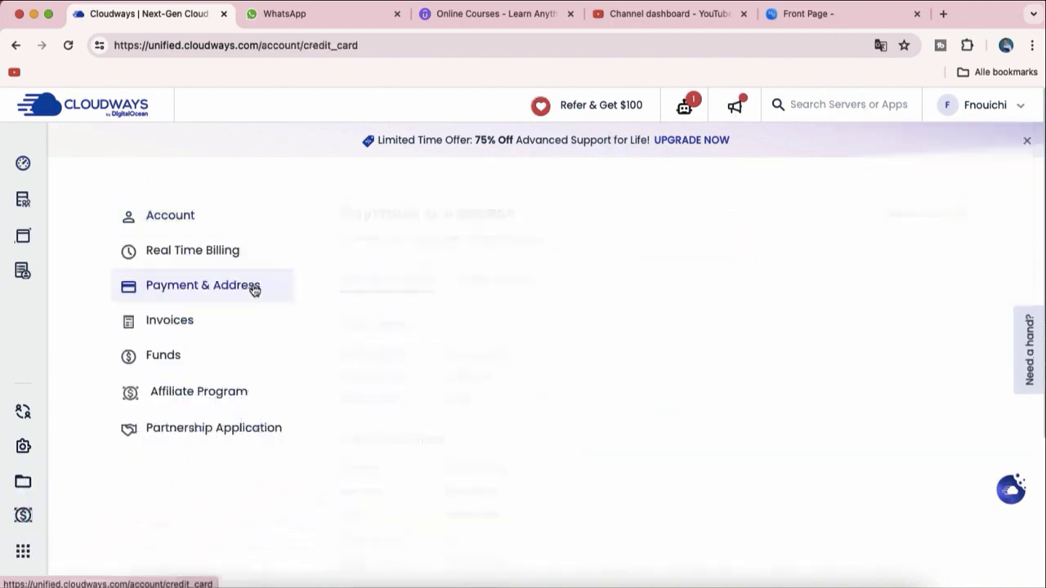
pyautogui.scroll(-3, 441, 376)
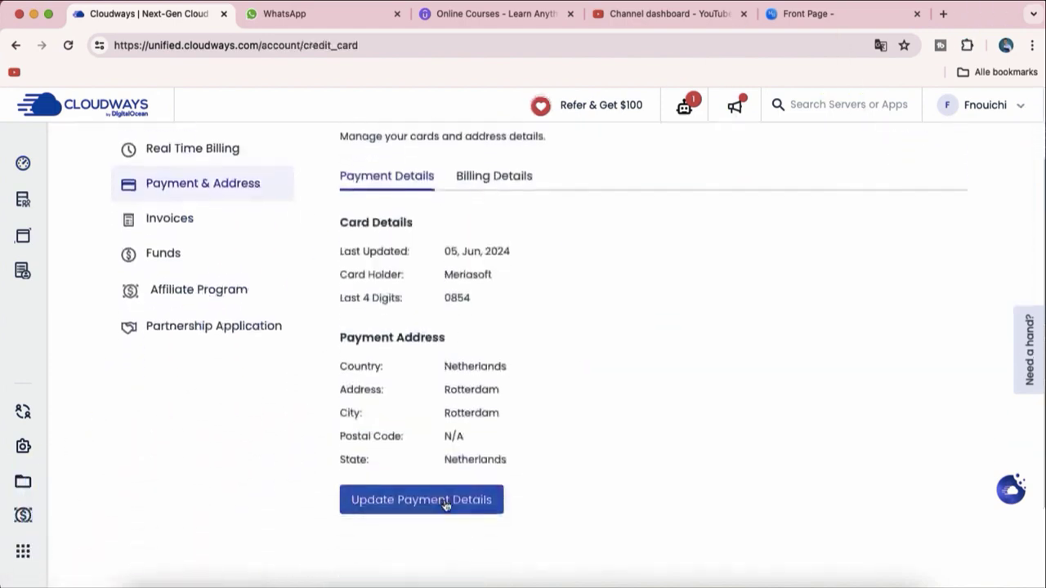
pyautogui.click(446, 501)
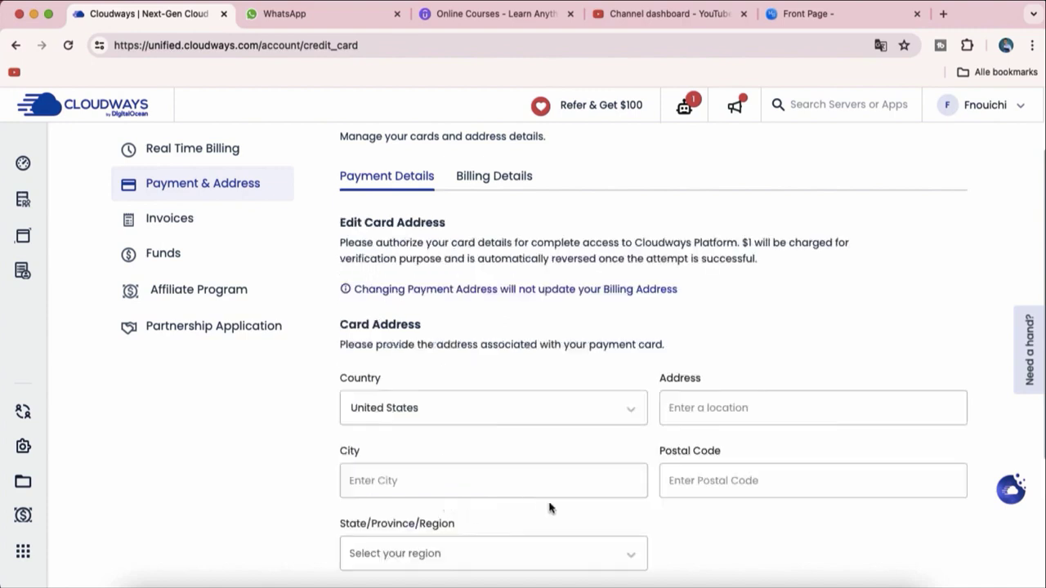
pyautogui.scroll(-4, 549, 509)
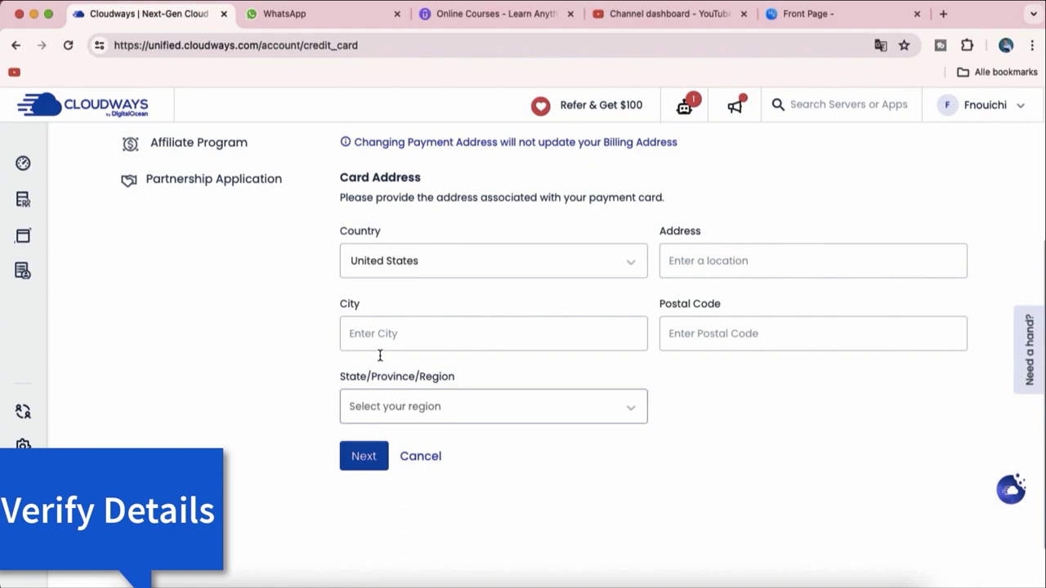
# - Enter Canal Street, New York with postal code 1029ZJ as the card address and submit
pyautogui.click(734, 256)
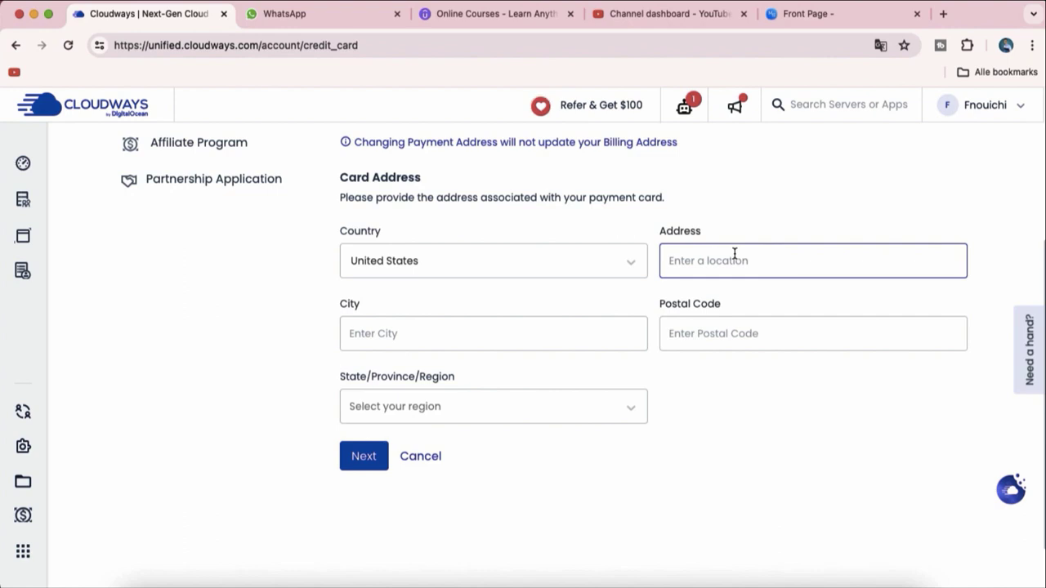
pyautogui.click(735, 254)
pyautogui.write('C')
pyautogui.write('a')
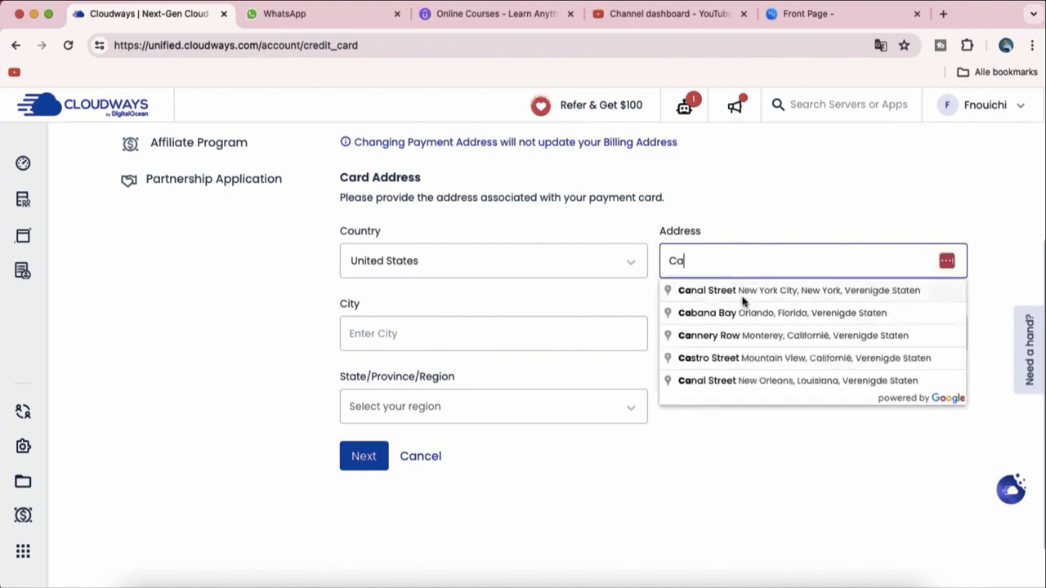
pyautogui.click(741, 293)
pyautogui.click(681, 334)
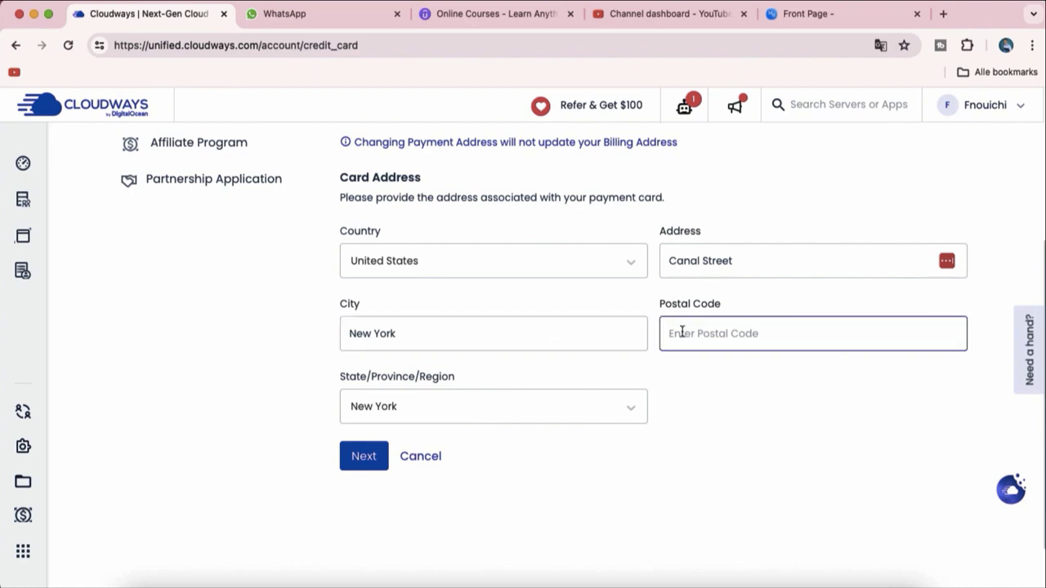
pyautogui.write('1029ZJ')
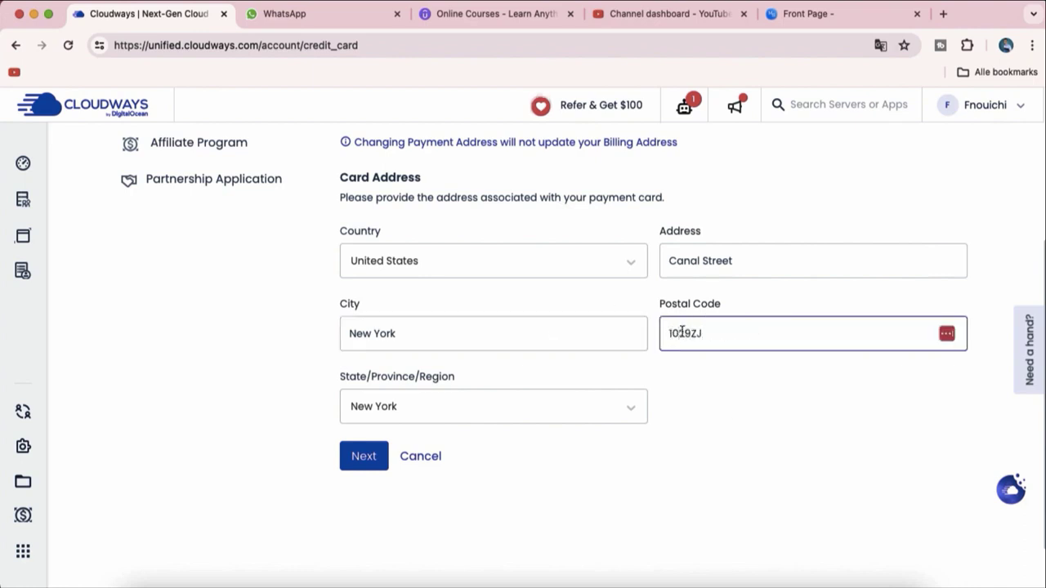
pyautogui.click(364, 456)
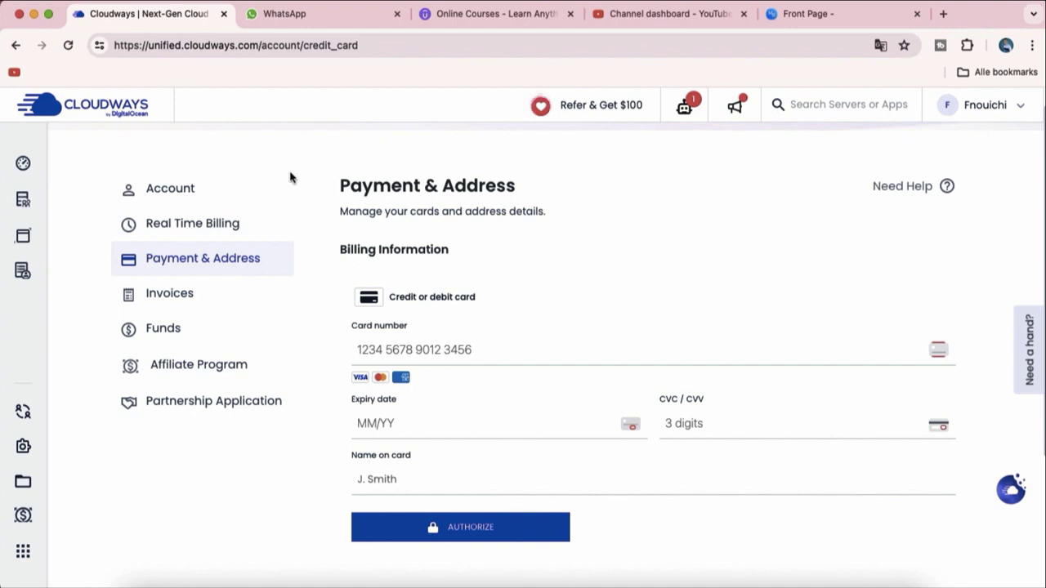
pyautogui.moveTo(23, 200)
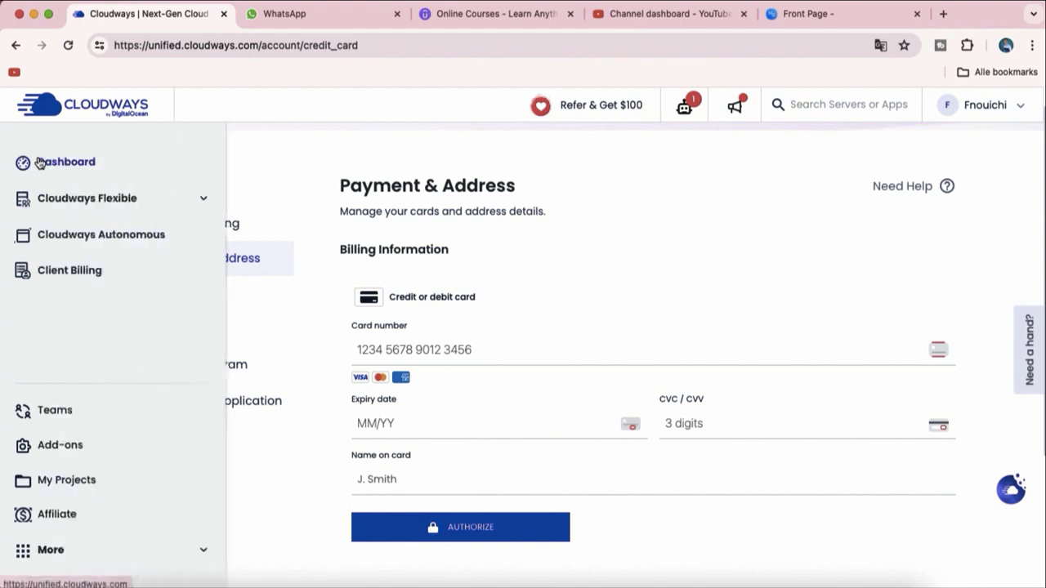
# - Go to the My Servers list under Cloudways Flexible in the side menu
pyautogui.click(90, 199)
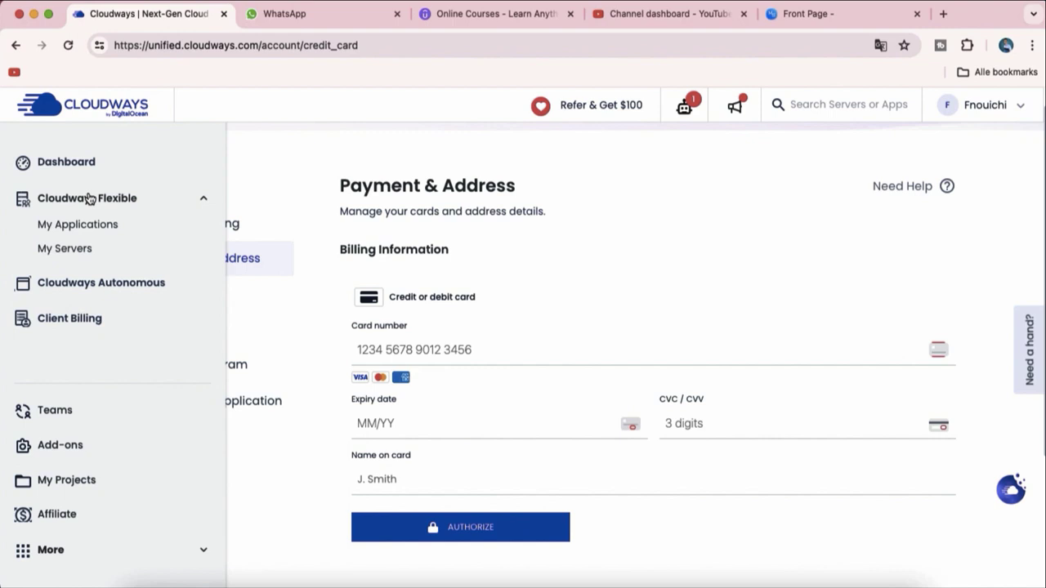
pyautogui.click(94, 247)
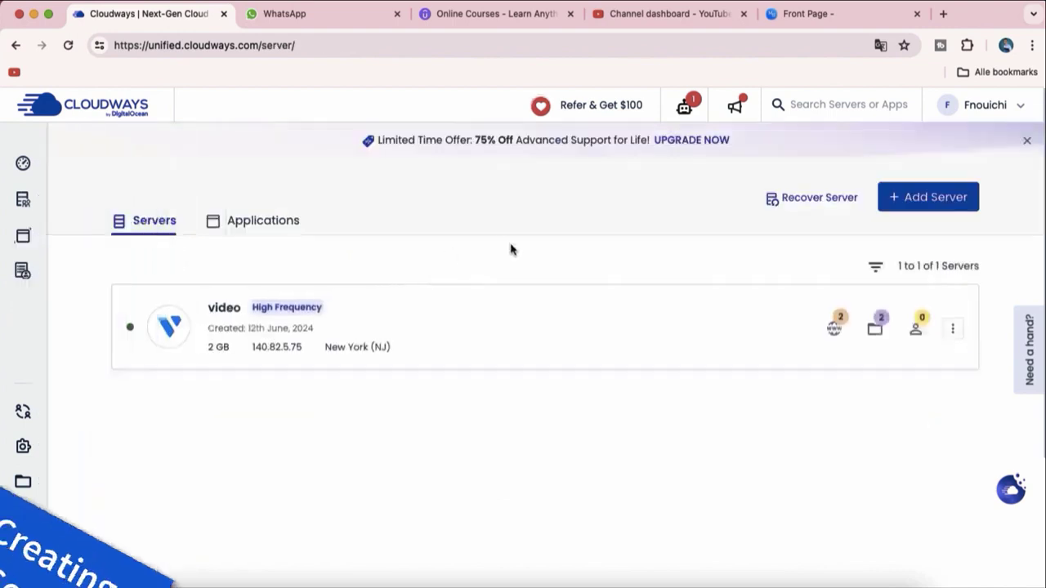
# - Start adding a server with WordPress Version 6.2.2 as the application
pyautogui.click(896, 201)
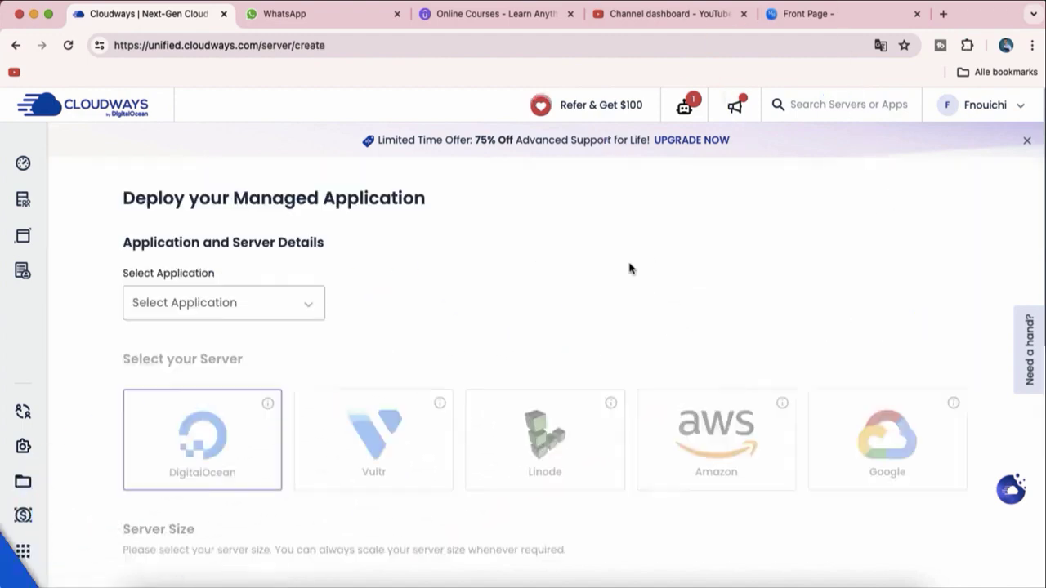
pyautogui.scroll(-1, 397, 307)
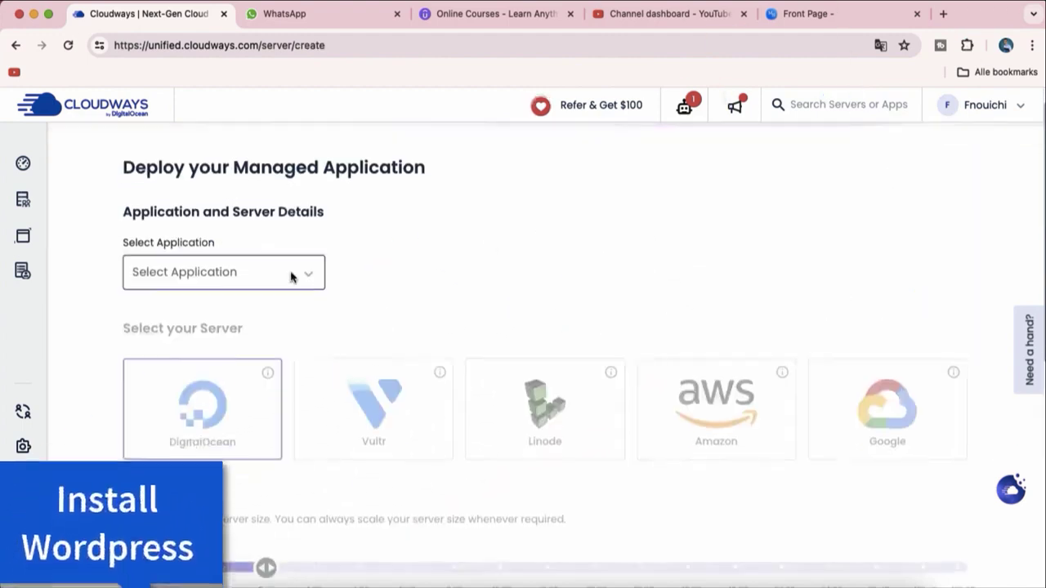
pyautogui.click(290, 277)
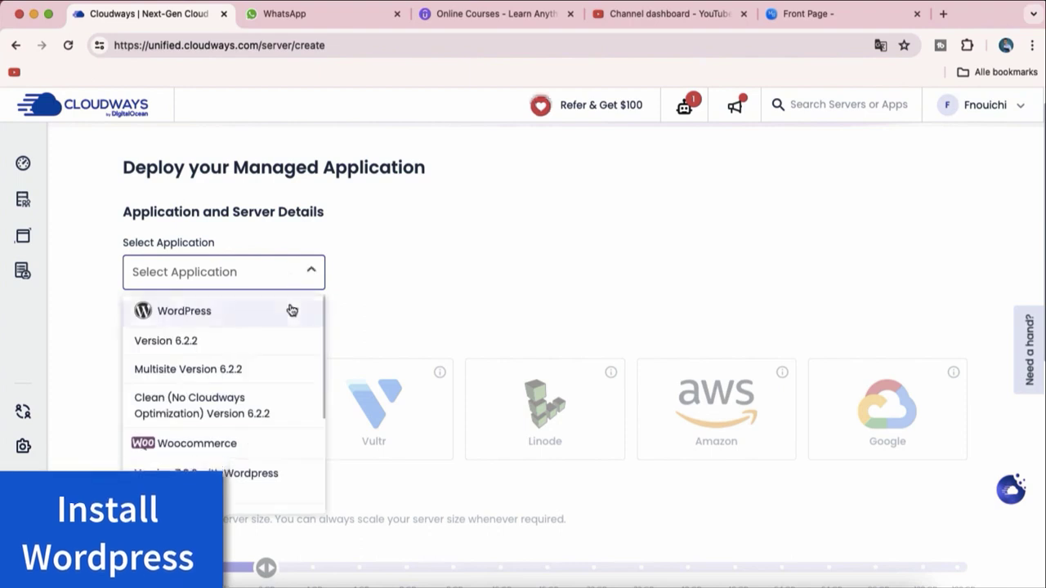
pyautogui.click(292, 310)
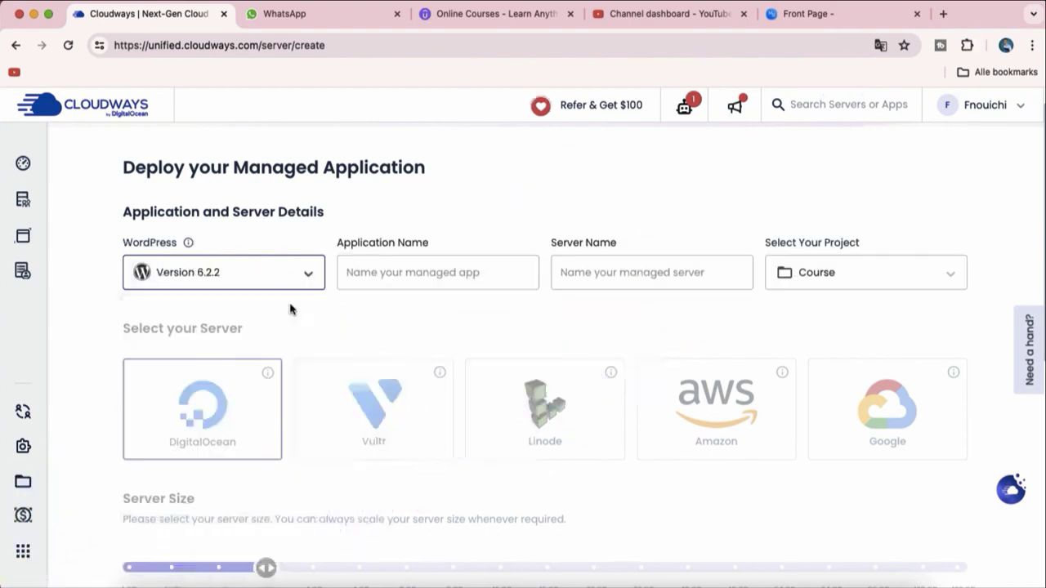
# - Name the application Video and the server video, then launch it
pyautogui.click(360, 276)
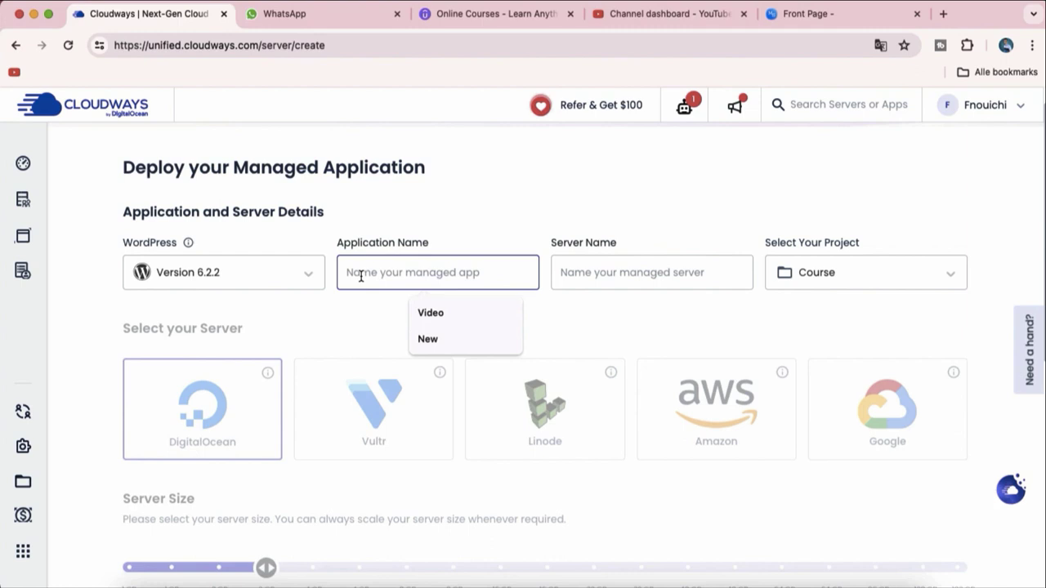
pyautogui.click(431, 314)
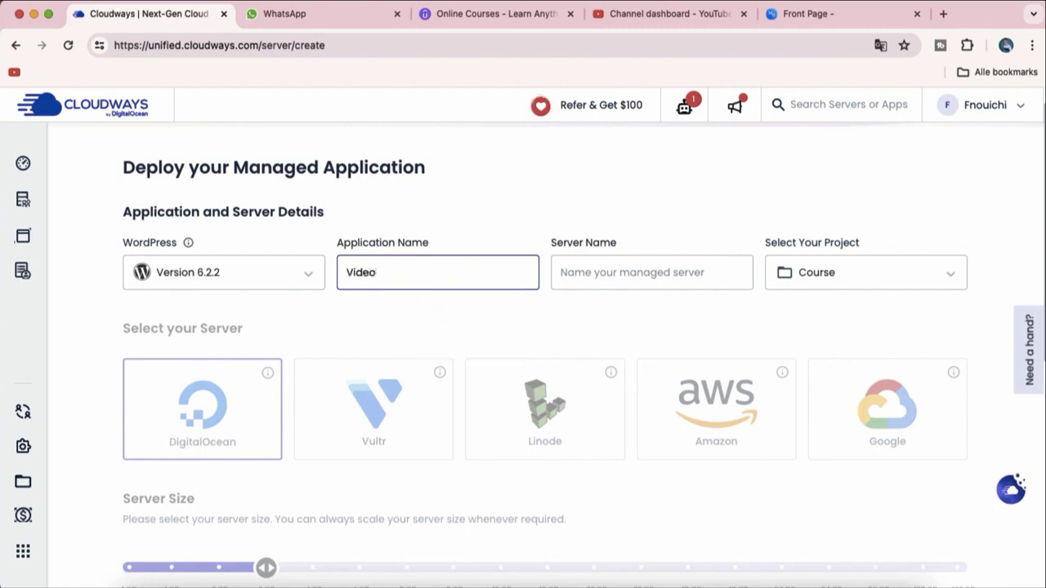
pyautogui.click(575, 279)
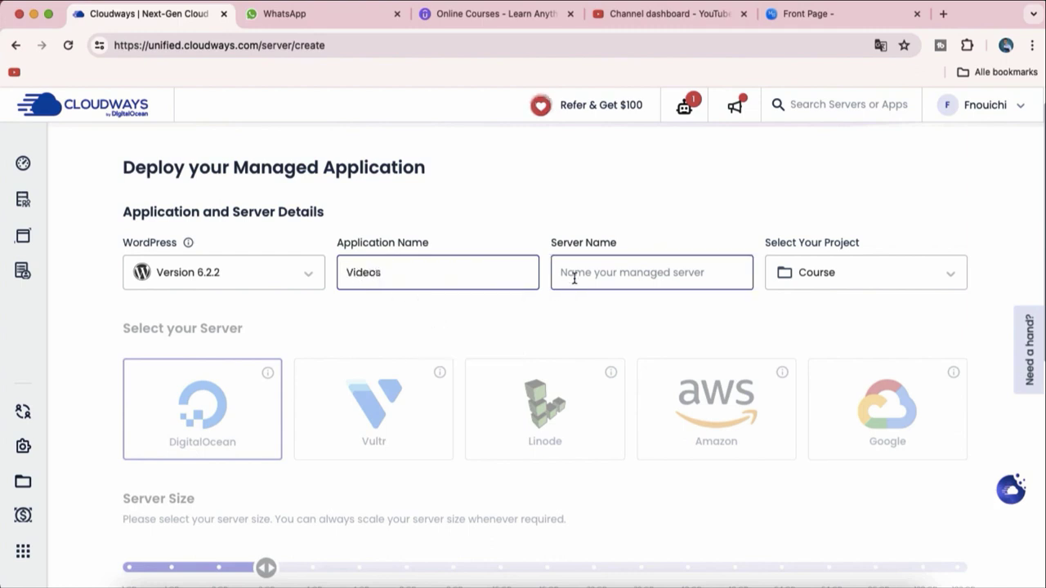
pyautogui.write('video')
pyautogui.click(644, 317)
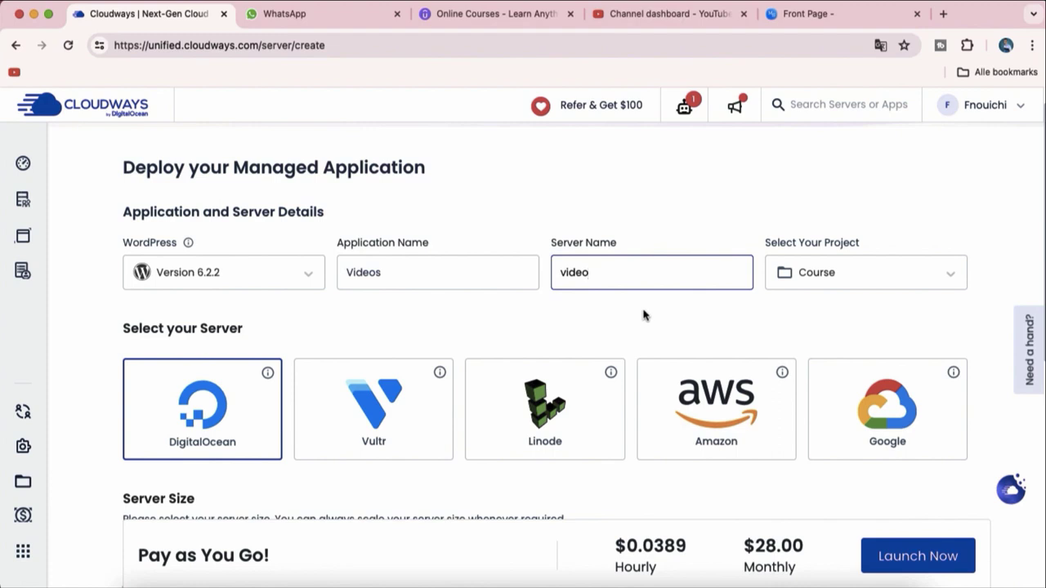
pyautogui.write('s')
pyautogui.scroll(-2, 549, 376)
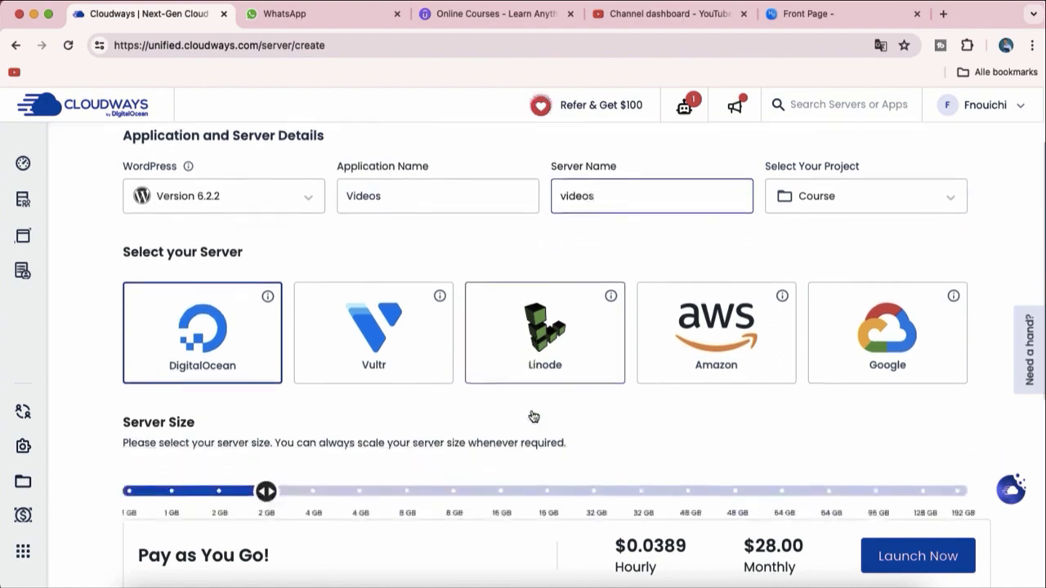
pyautogui.scroll(-1, 533, 417)
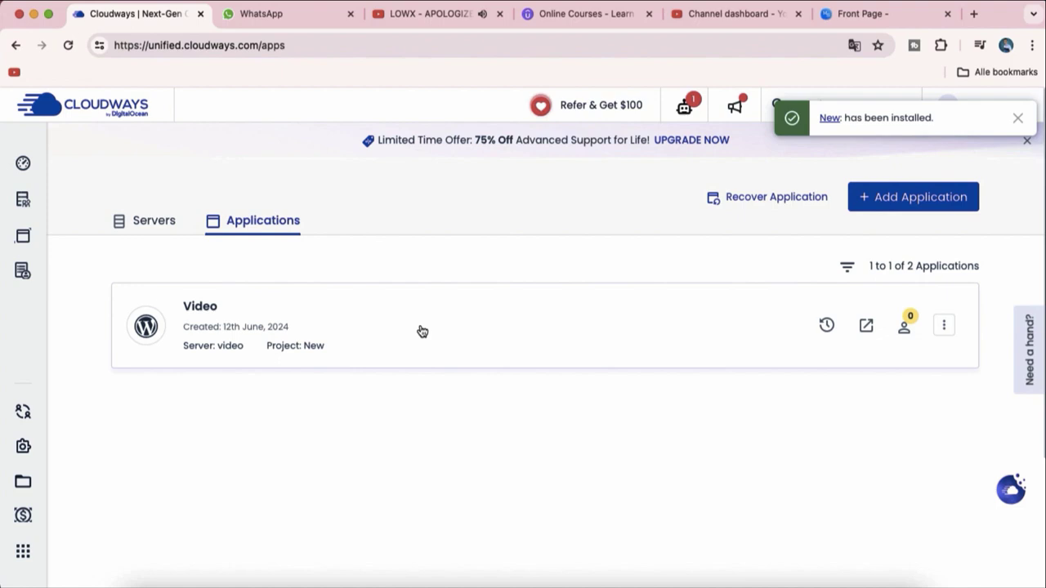
# - Open the Video application's access details to reach its WordPress admin panel
pyautogui.click(422, 331)
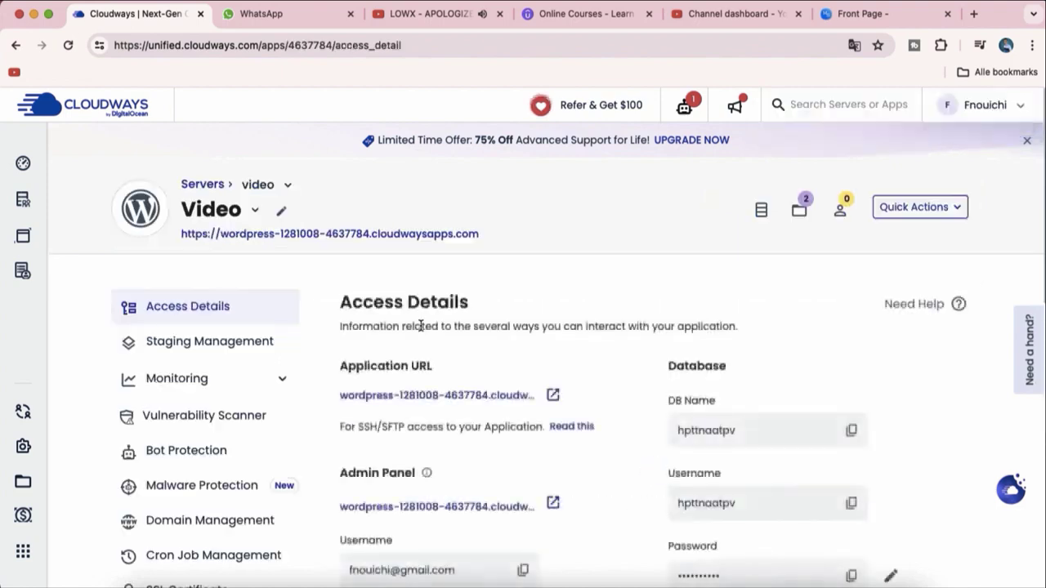
pyautogui.scroll(-1, 444, 378)
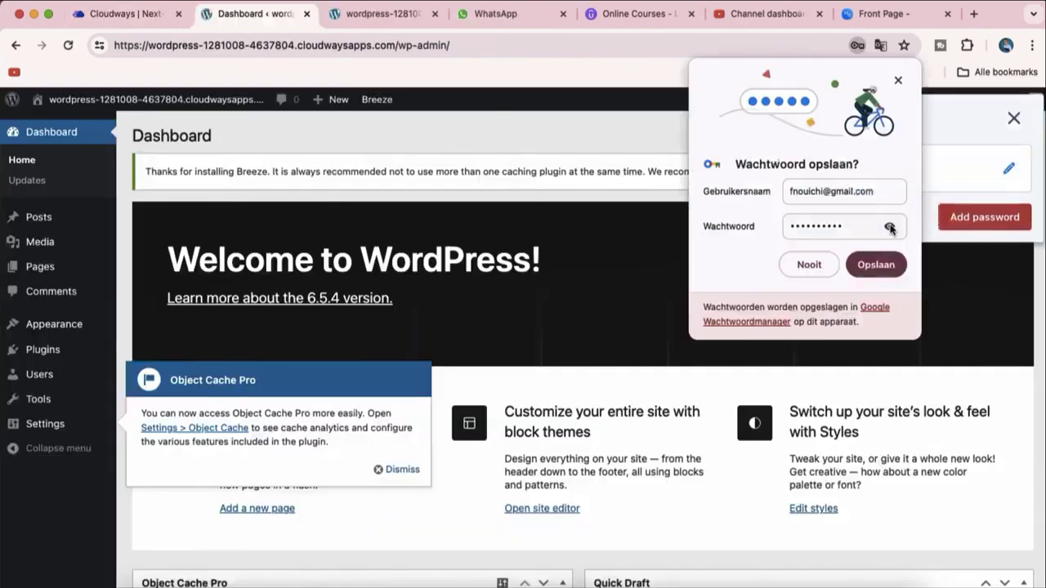
# - Dismiss the save-password prompt and the Object Cache Pro notice
pyautogui.click(814, 264)
pyautogui.click(886, 220)
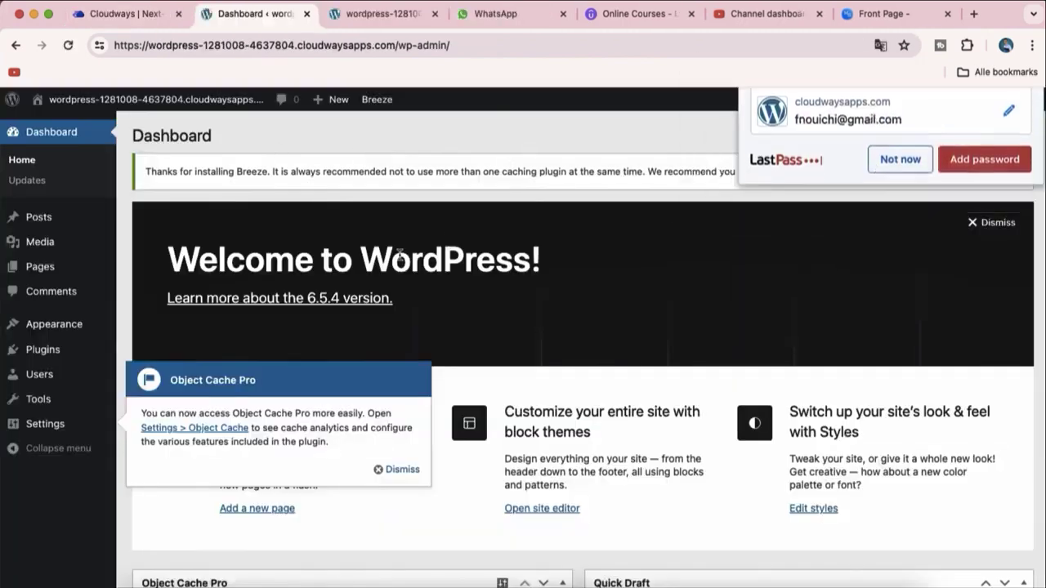
pyautogui.click(397, 469)
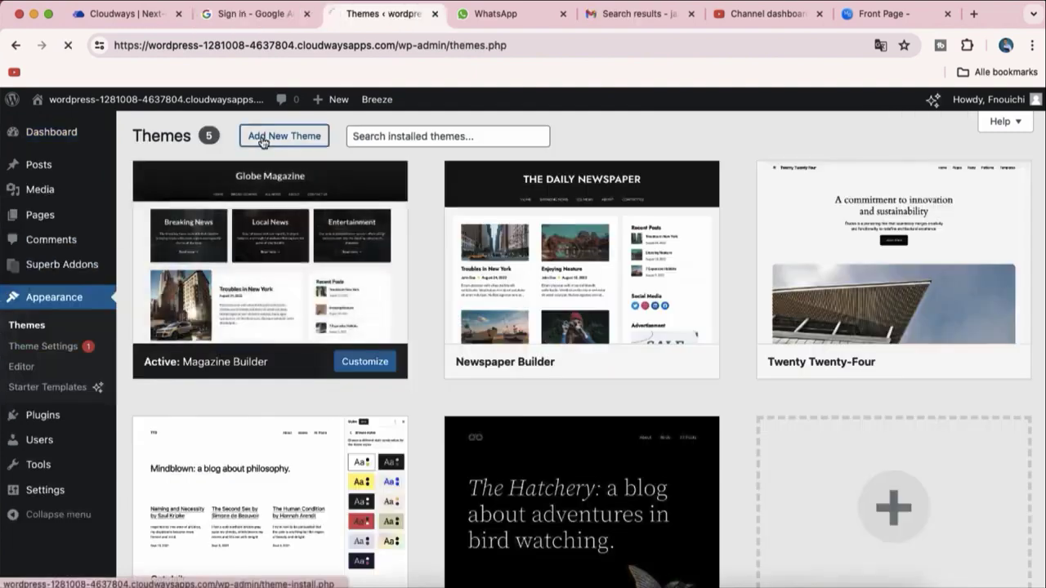
# - Find Astra under Add Themes, install it and activate it
pyautogui.click(274, 134)
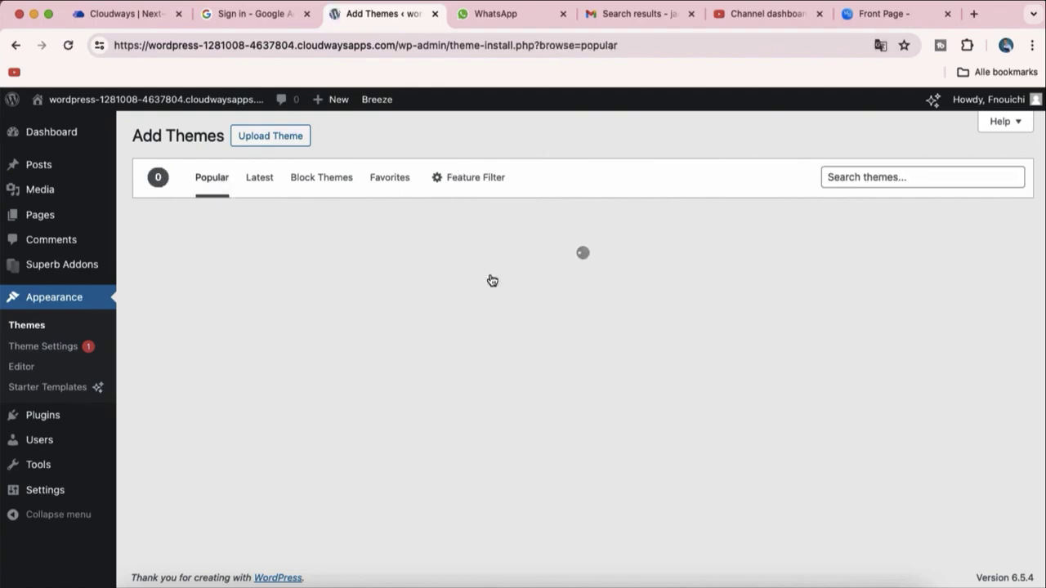
pyautogui.scroll(-3, 298, 393)
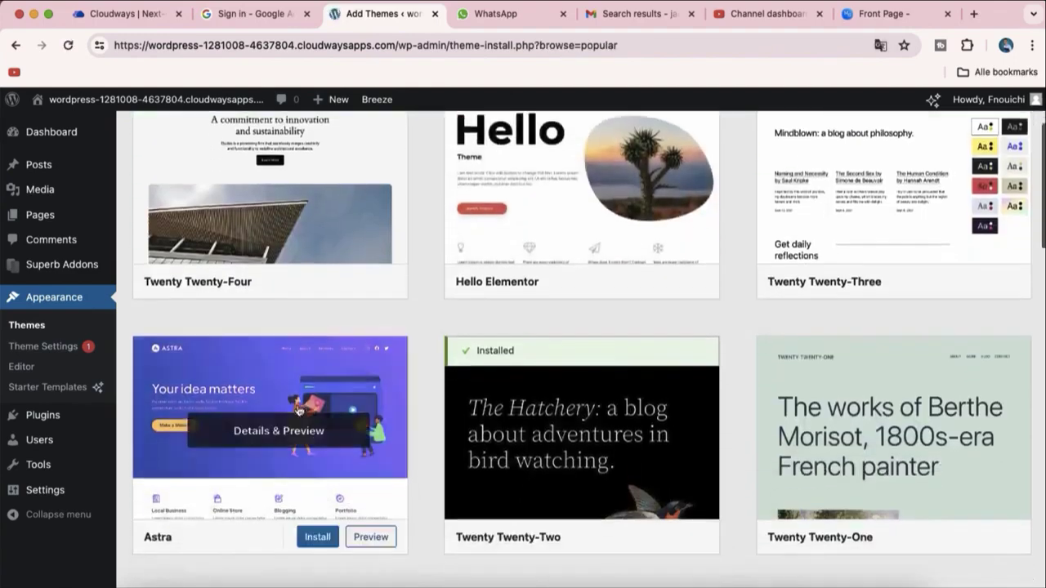
pyautogui.click(299, 431)
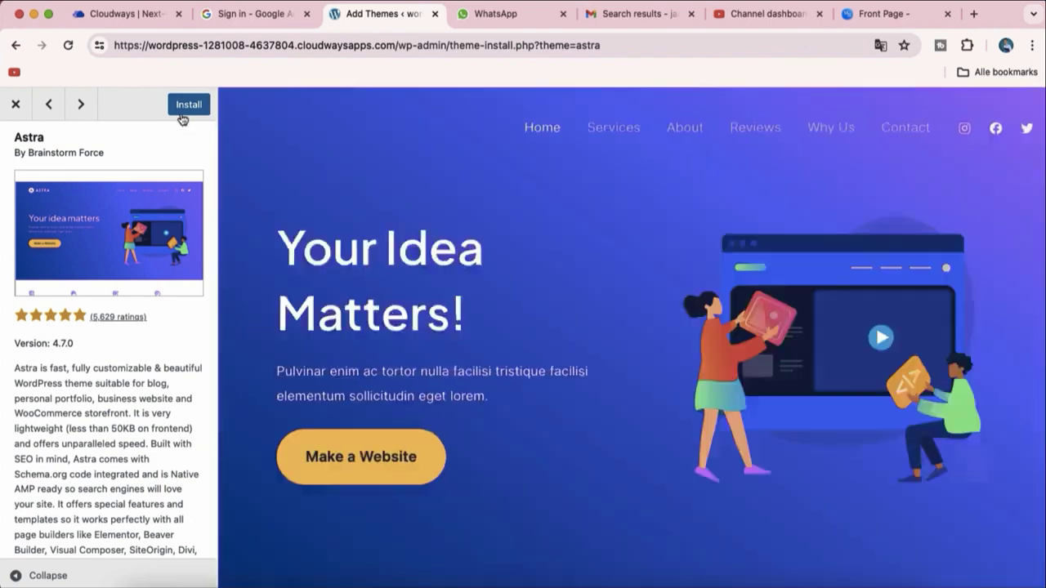
pyautogui.click(183, 119)
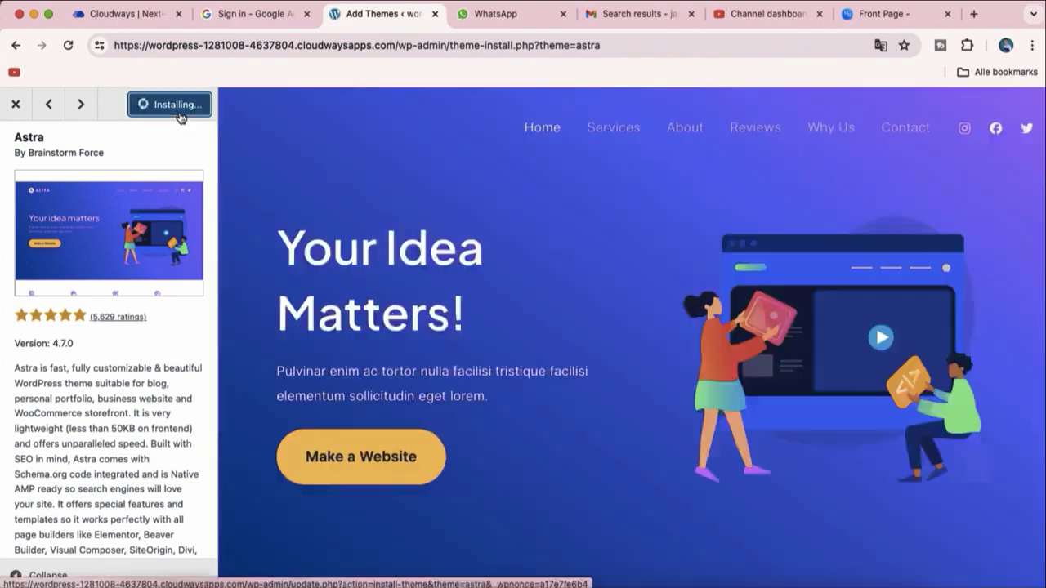
pyautogui.click(181, 118)
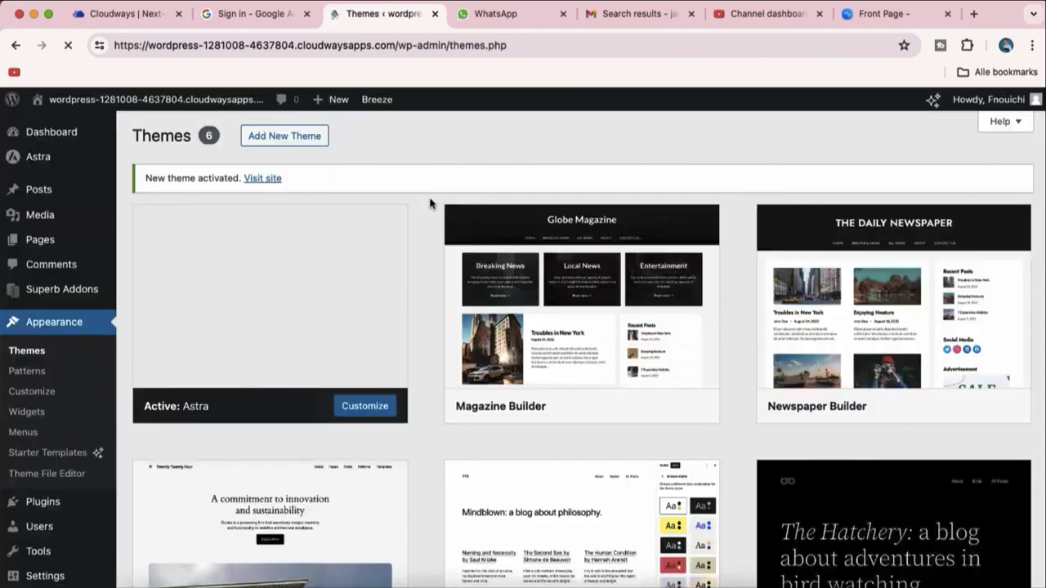
# - Open the active Astra theme's Starter Templates and choose Try the New AI Builder
pyautogui.click(255, 181)
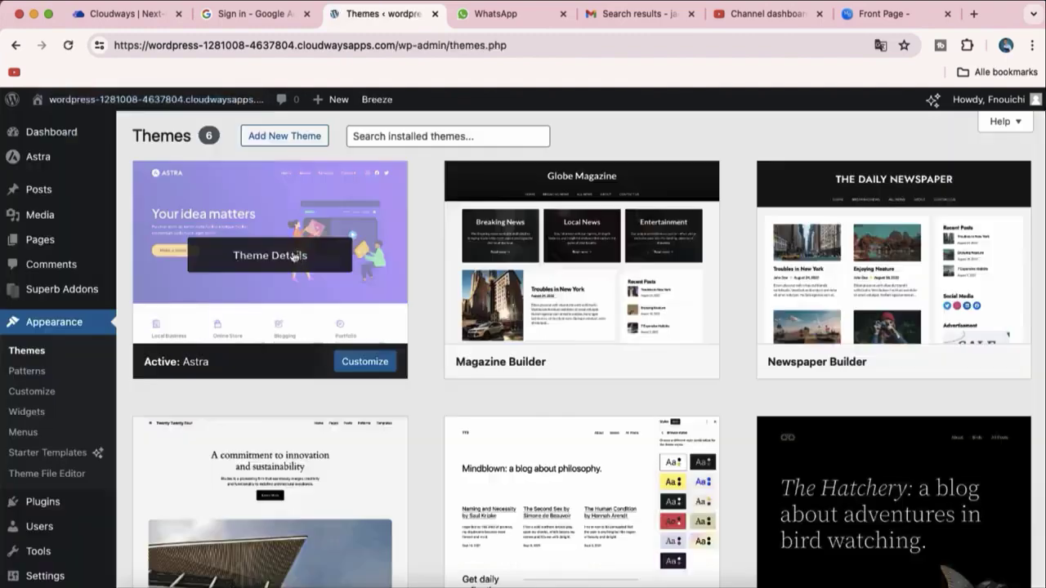
pyautogui.click(294, 257)
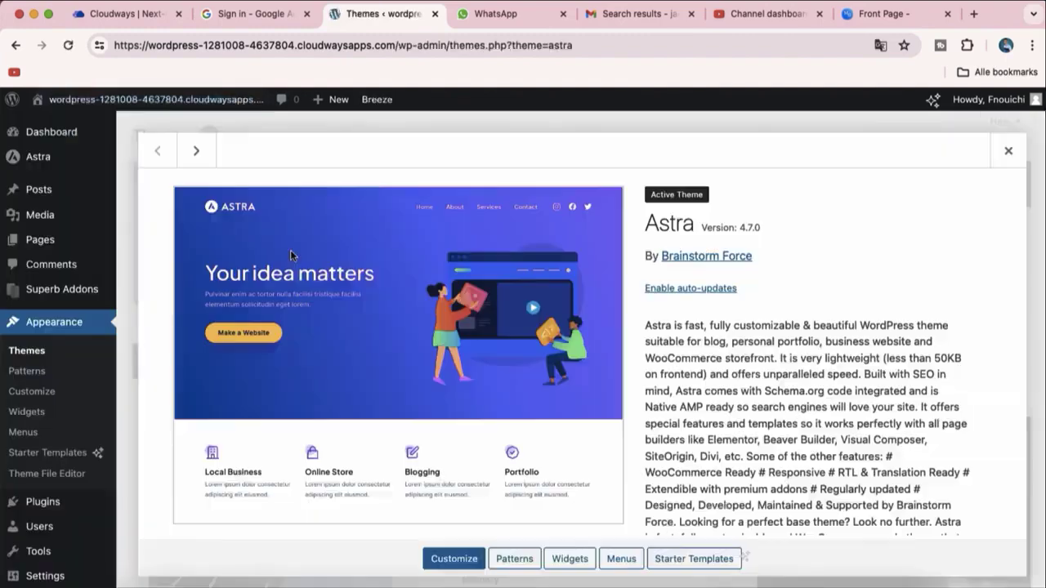
pyautogui.click(659, 562)
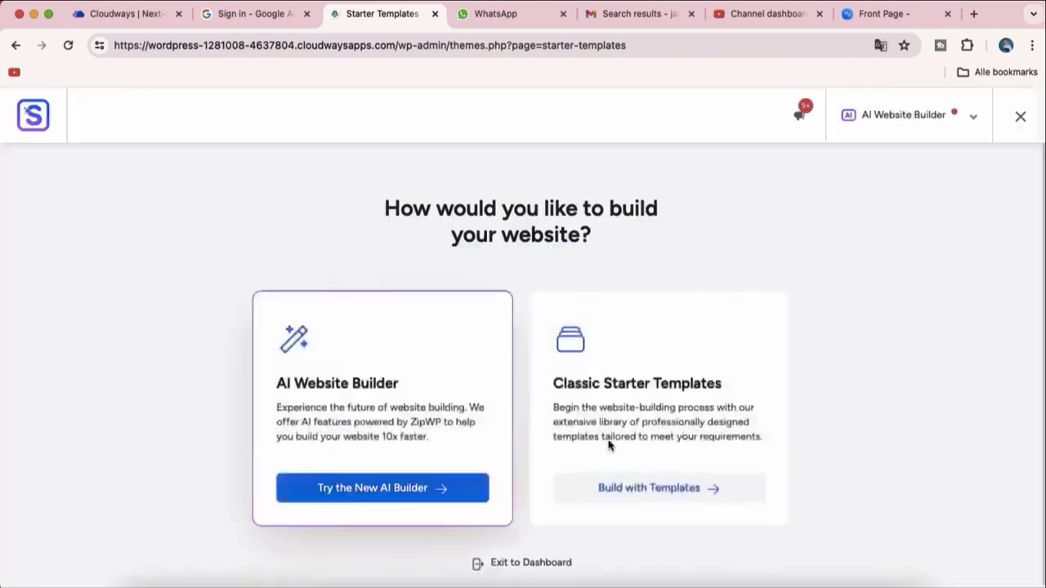
pyautogui.click(440, 491)
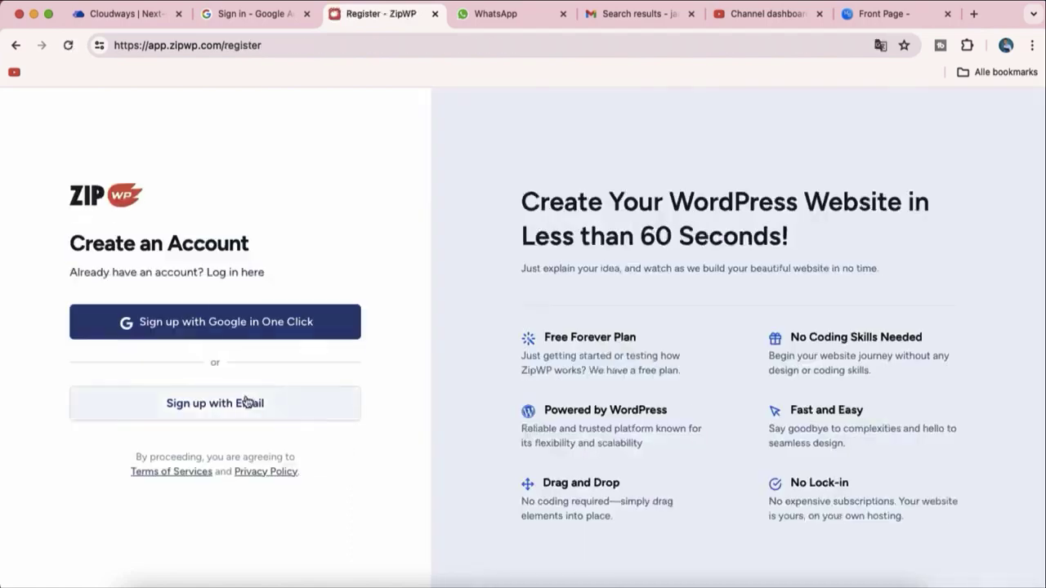
# - Type the emailed verification code into ZipWP's code boxes
pyautogui.click(250, 401)
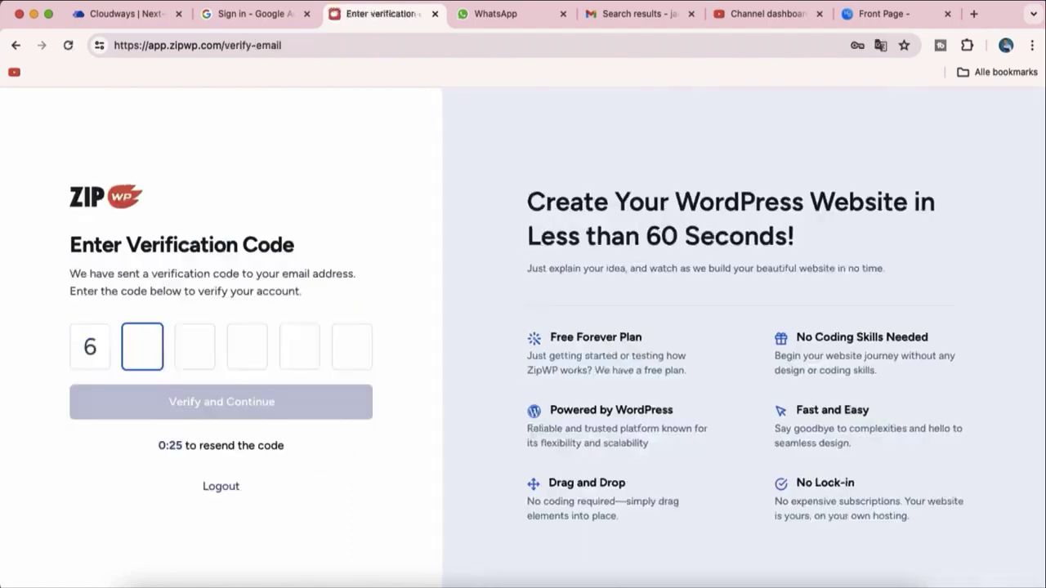
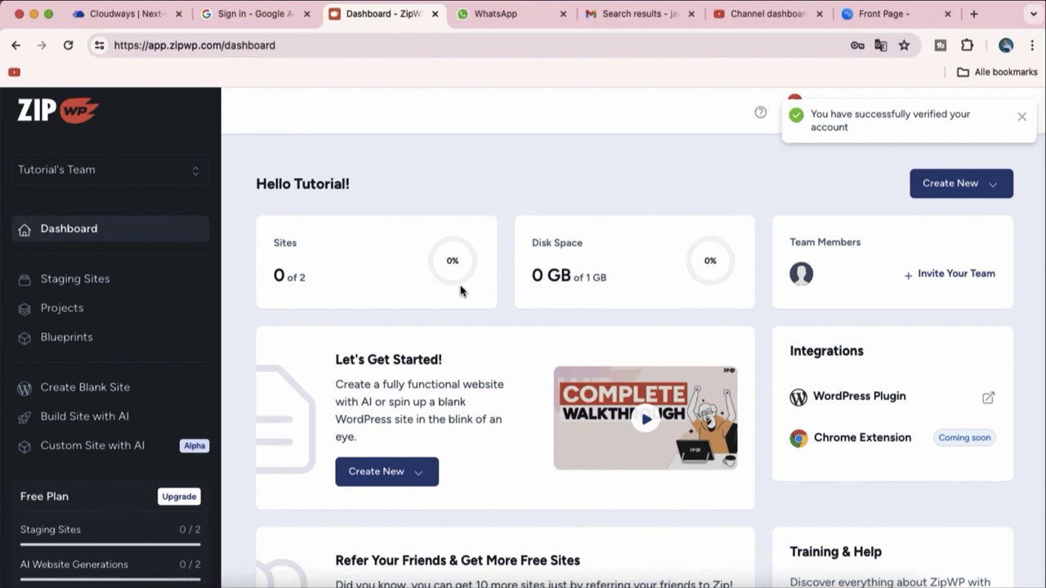
# - Create a new site named 'My new blog' with business type My blog
pyautogui.click(932, 184)
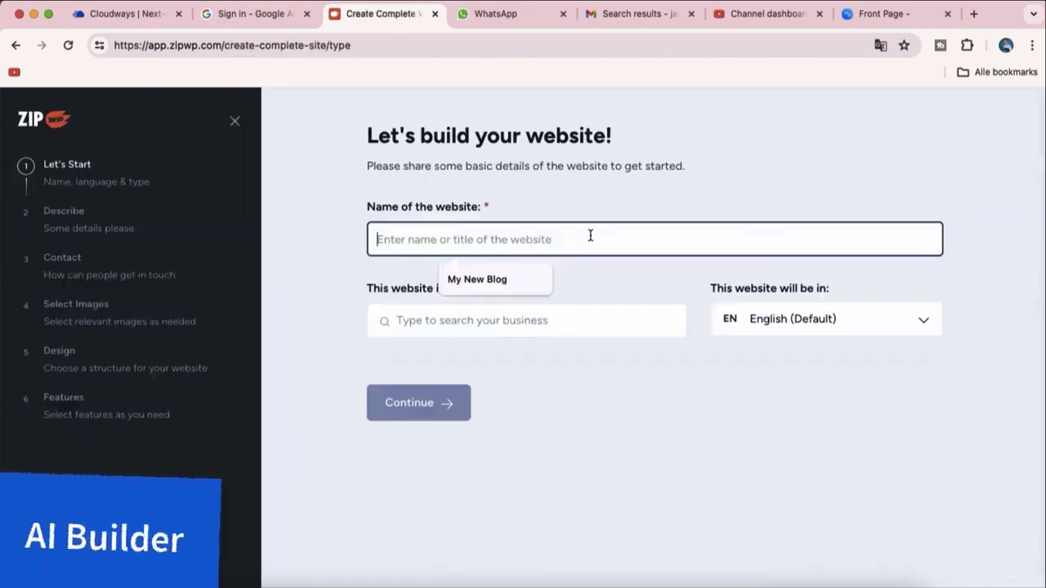
pyautogui.click(535, 284)
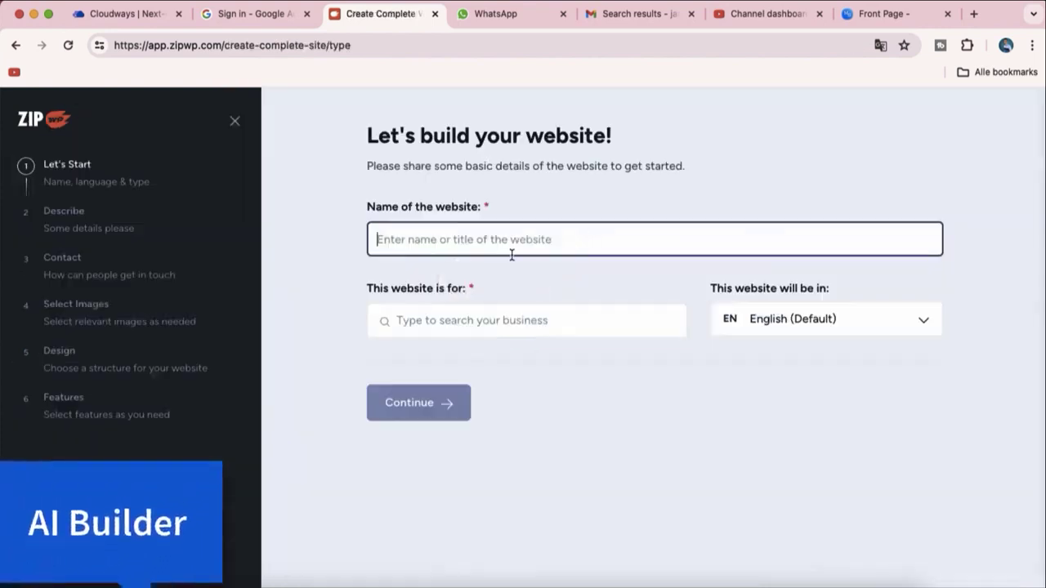
pyautogui.write('My new')
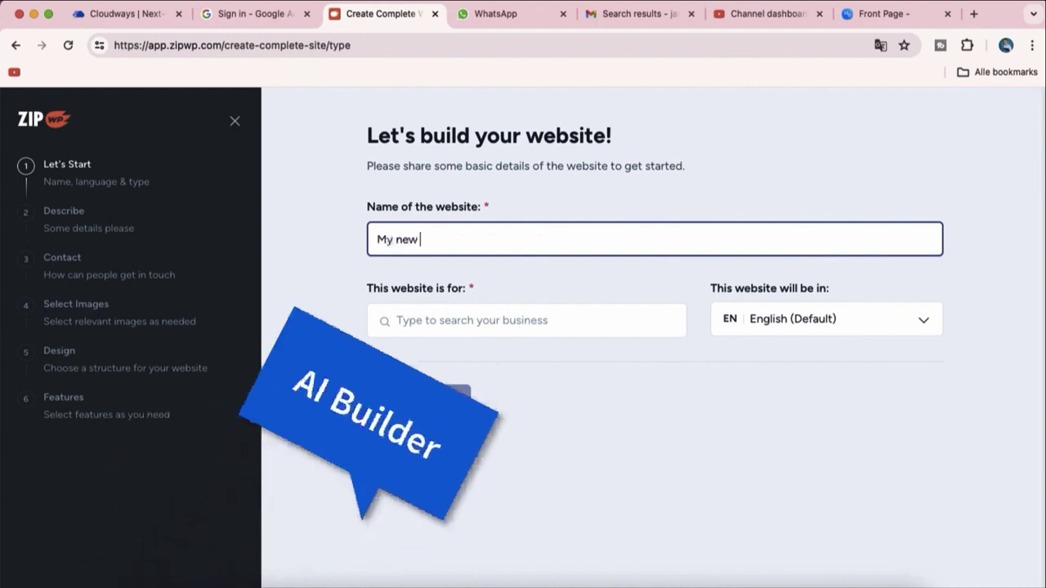
pyautogui.write(' blog')
pyautogui.click(495, 317)
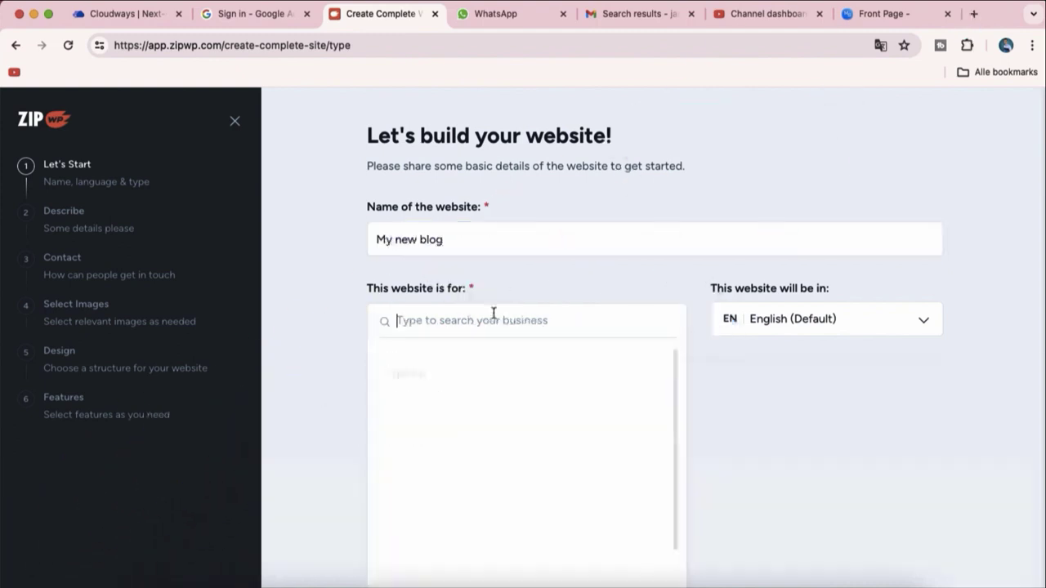
pyautogui.write('My blog')
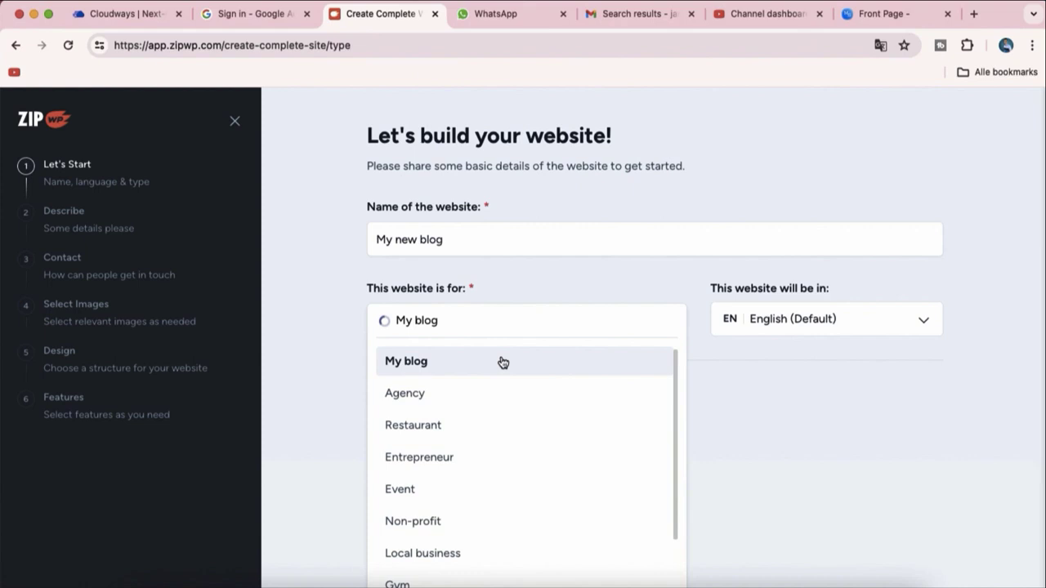
pyautogui.click(499, 362)
# - Generate the site description with Write Using AI and accept it
pyautogui.click(425, 415)
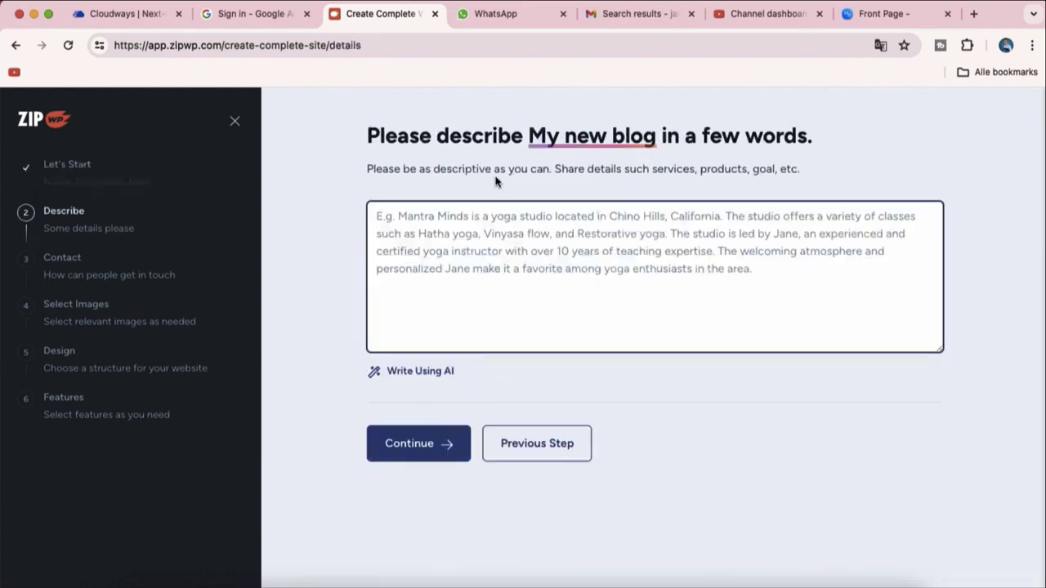
pyautogui.click(404, 374)
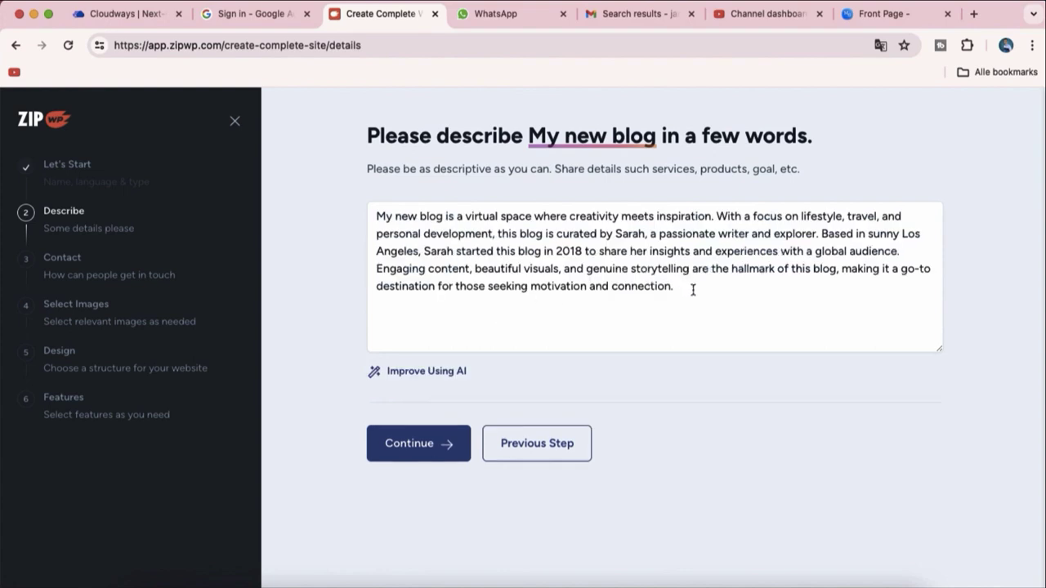
pyautogui.click(416, 442)
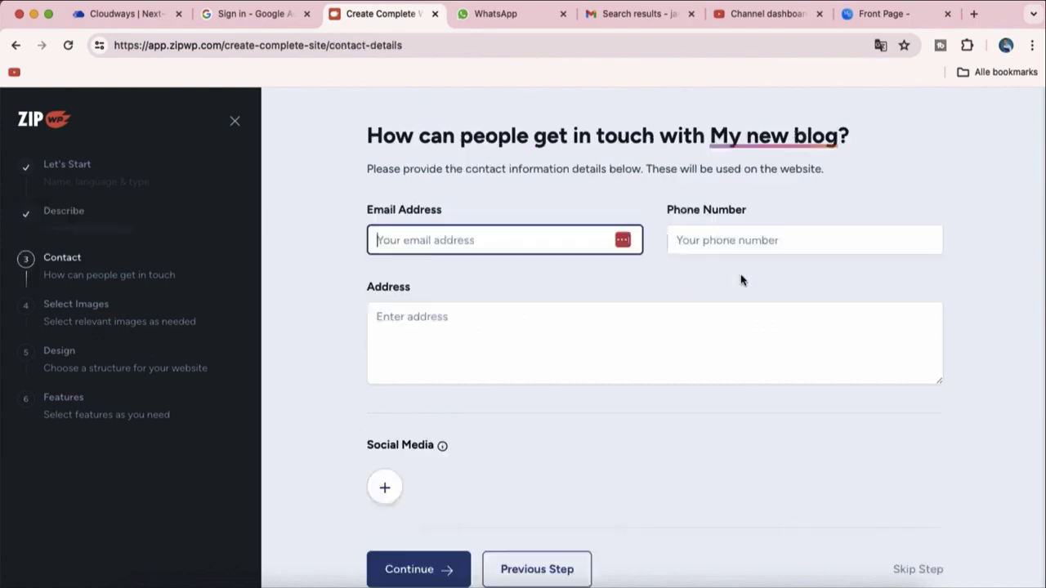
# - Fill in placeholder contact email and address, then continue to image selection
pyautogui.write('Email@gmail.com')
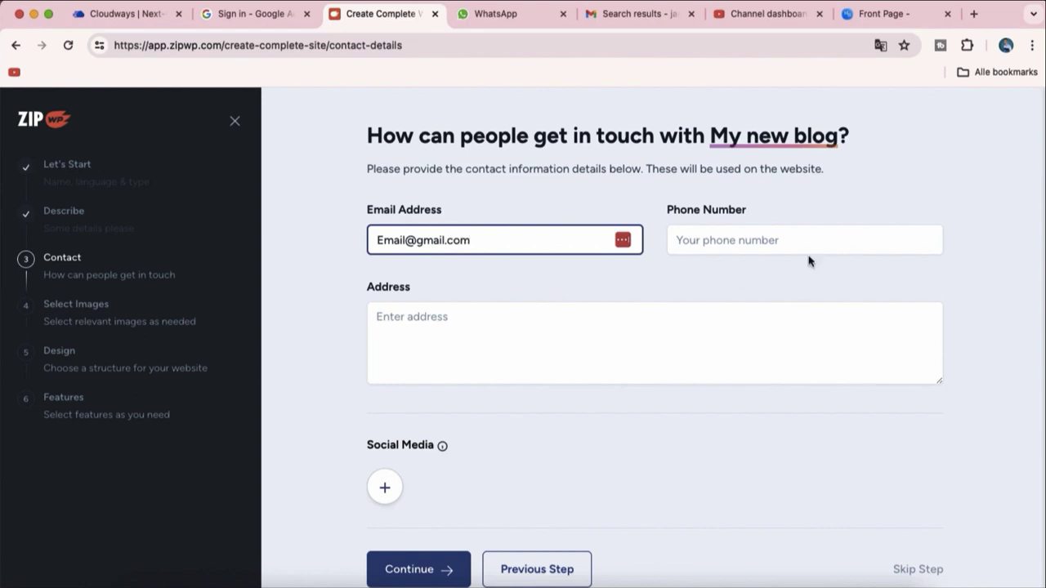
pyautogui.click(577, 341)
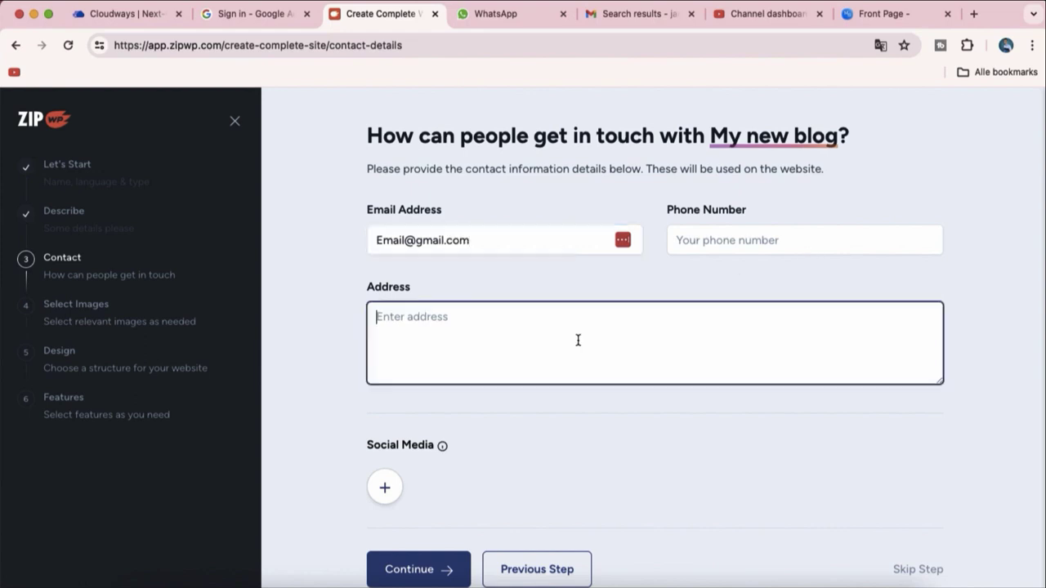
pyautogui.write('Adresss')
pyautogui.click(398, 570)
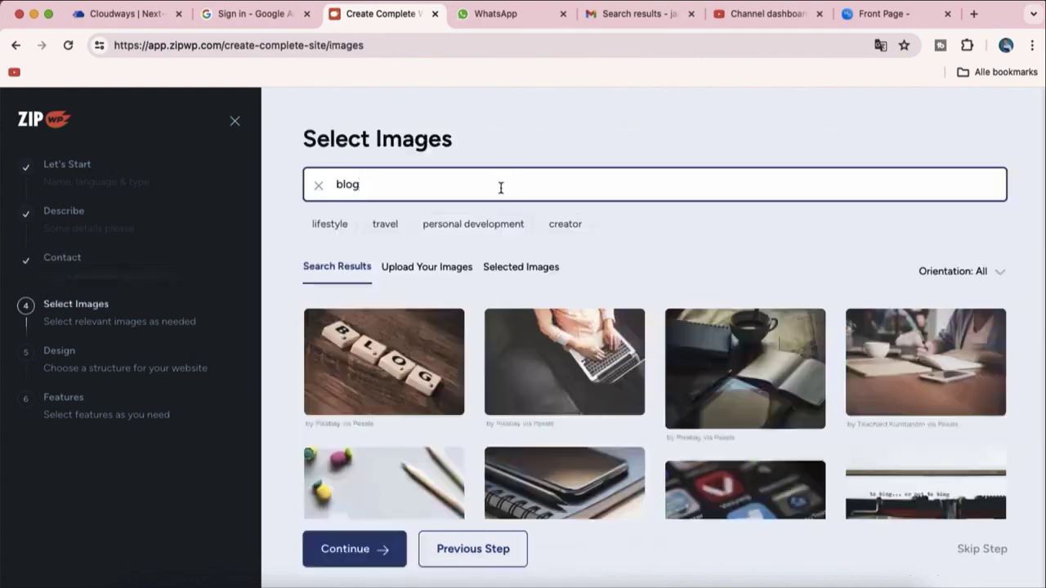
# - Search images for 'te' and select the laptop and woman-with-laptop photos
pyautogui.write('tech')
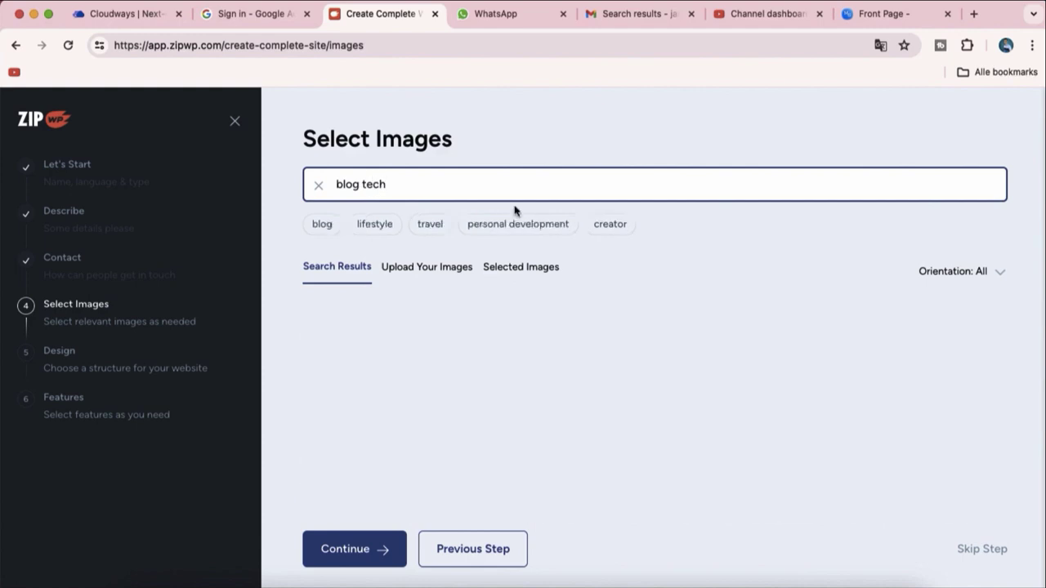
pyautogui.scroll(-5, 562, 375)
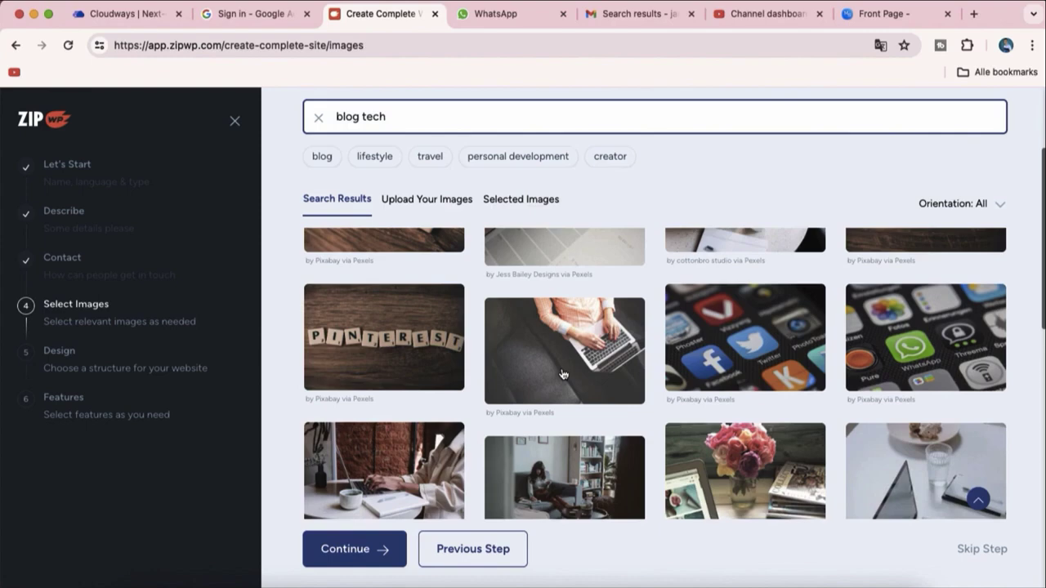
pyautogui.click(562, 374)
pyautogui.scroll(-5, 640, 460)
pyautogui.scroll(-5, 640, 460)
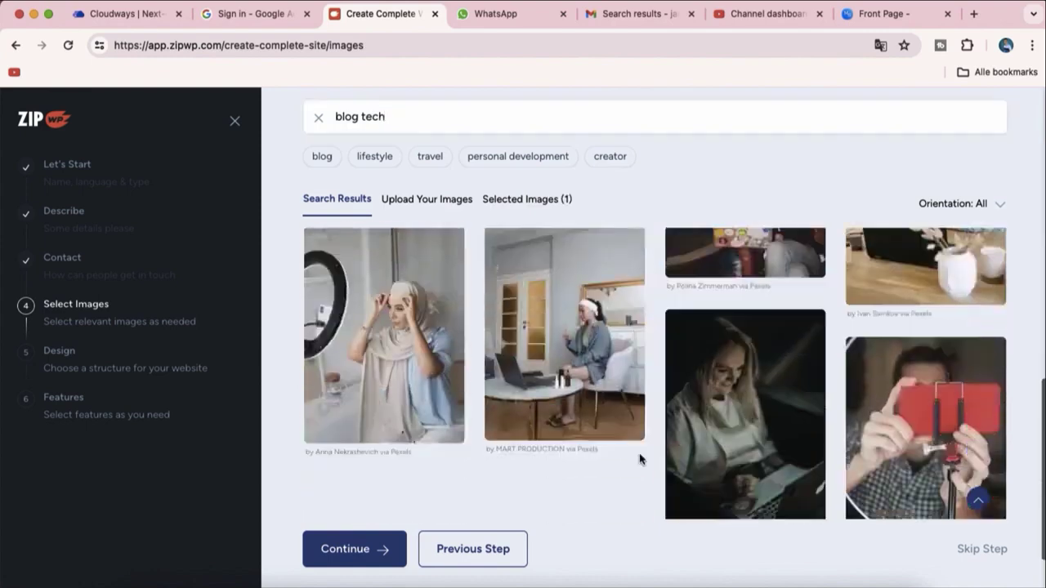
pyautogui.scroll(-1, 639, 460)
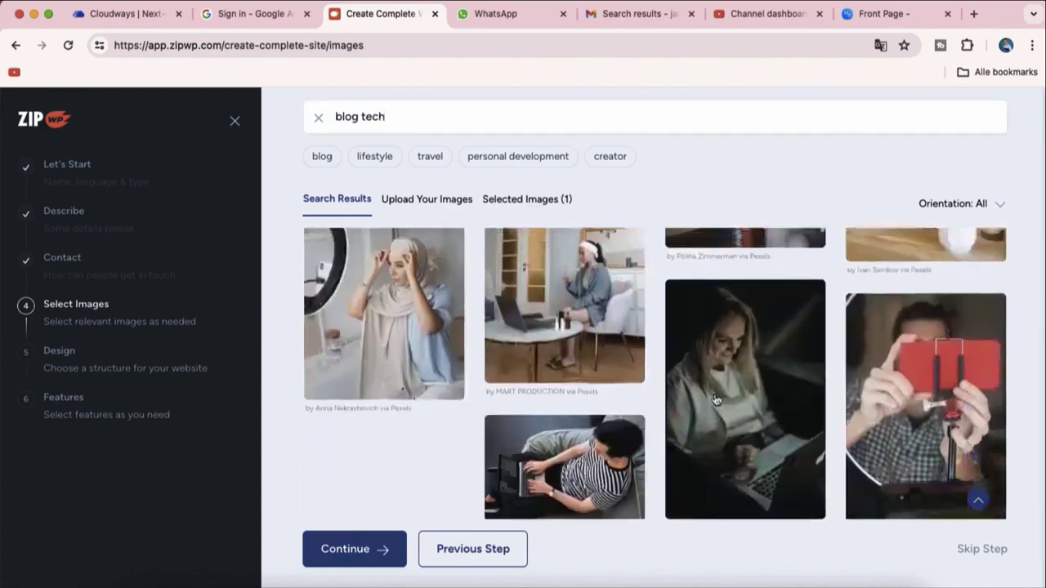
pyautogui.click(719, 425)
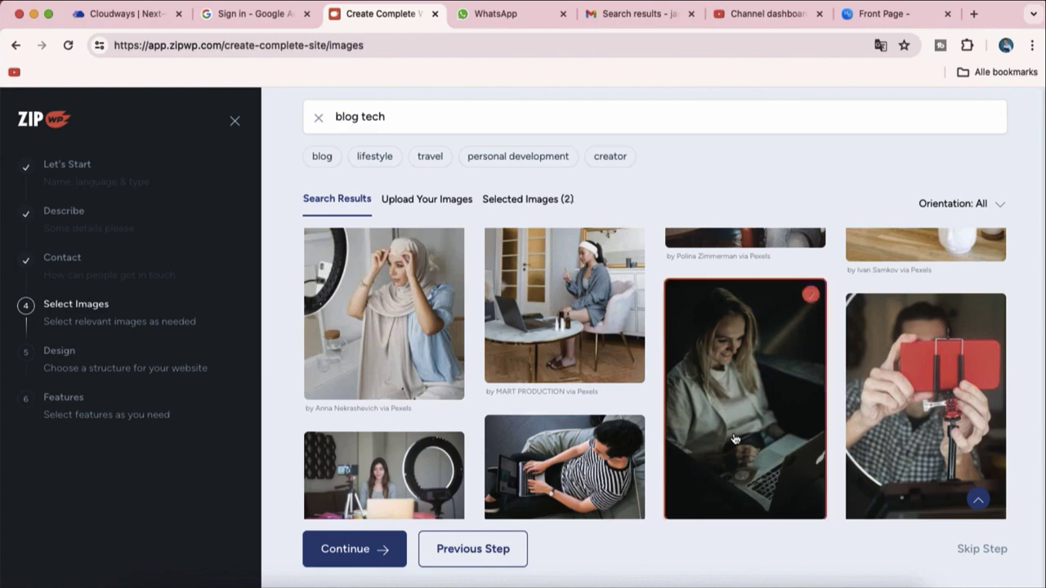
pyautogui.scroll(-3, 735, 439)
pyautogui.scroll(-3, 734, 439)
pyautogui.scroll(-3, 734, 439)
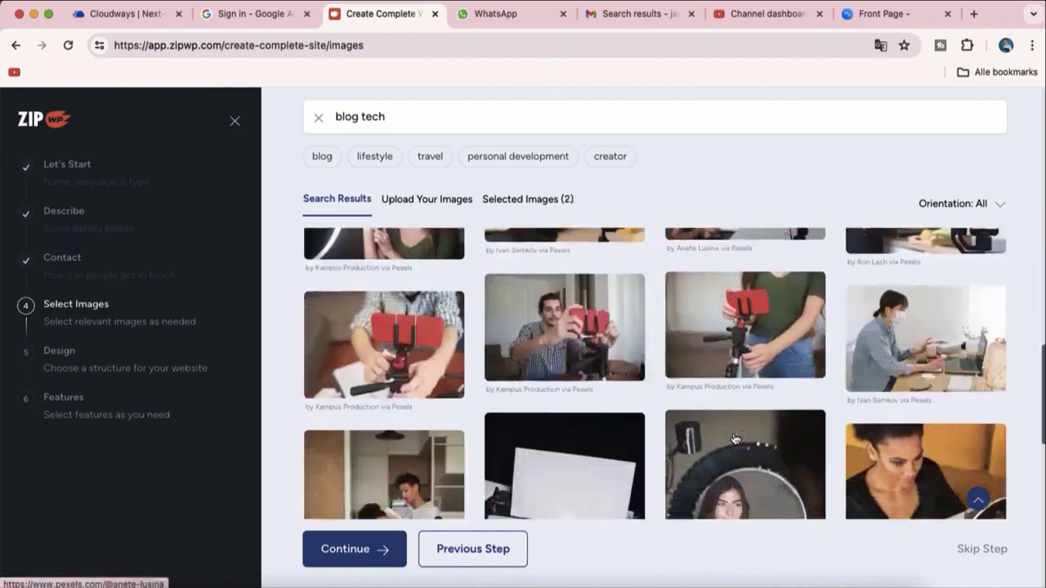
pyautogui.scroll(-3, 735, 439)
pyautogui.scroll(-3, 735, 439)
pyautogui.scroll(-2, 735, 439)
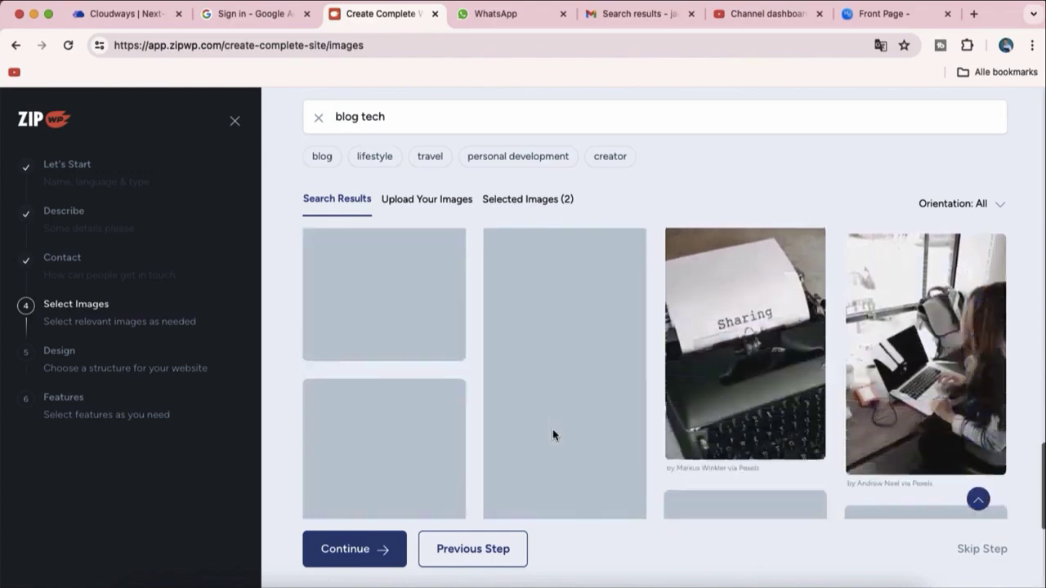
pyautogui.scroll(5, 554, 435)
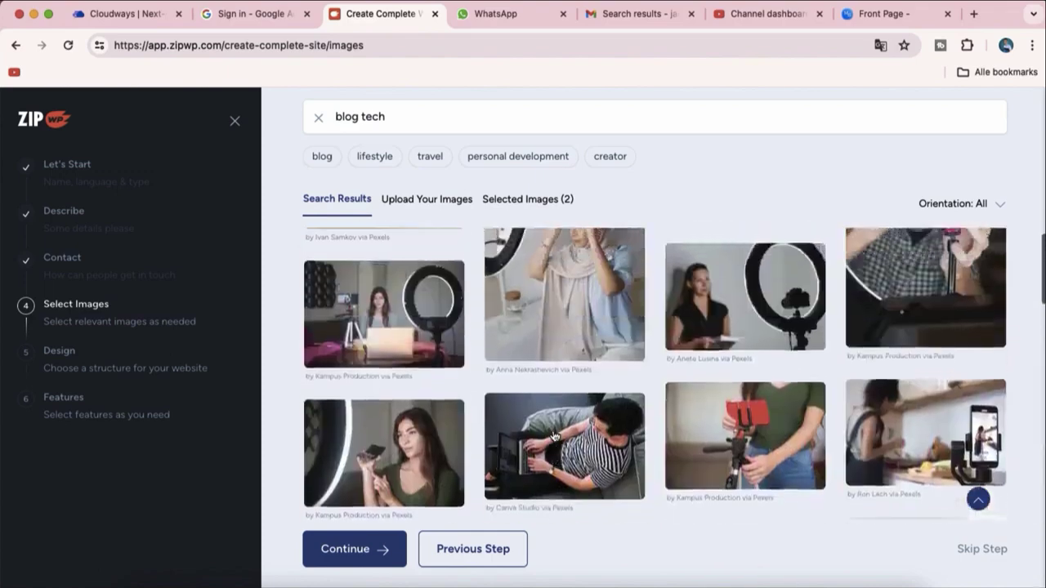
pyautogui.scroll(3, 554, 436)
pyautogui.scroll(3, 554, 436)
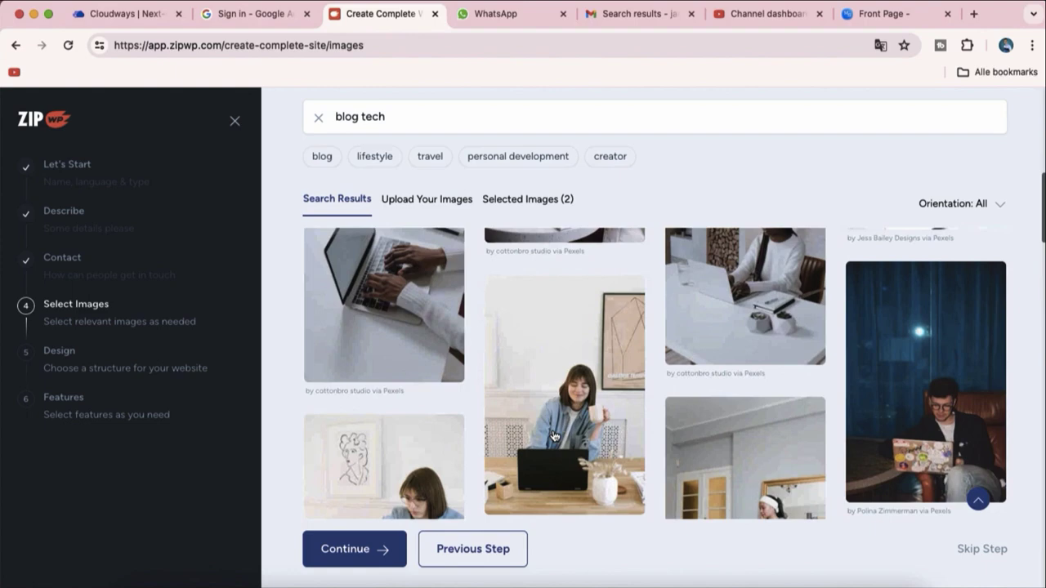
pyautogui.scroll(3, 554, 435)
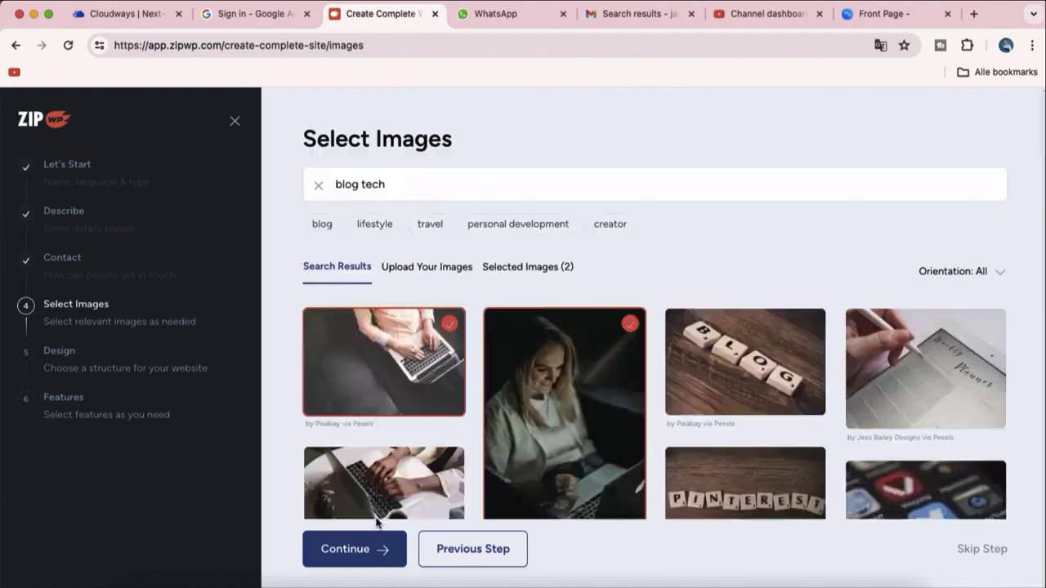
# - Re-enter the image search and add the code-on-screen photo as the third image
pyautogui.tripleClick(448, 196)
pyautogui.write('te')
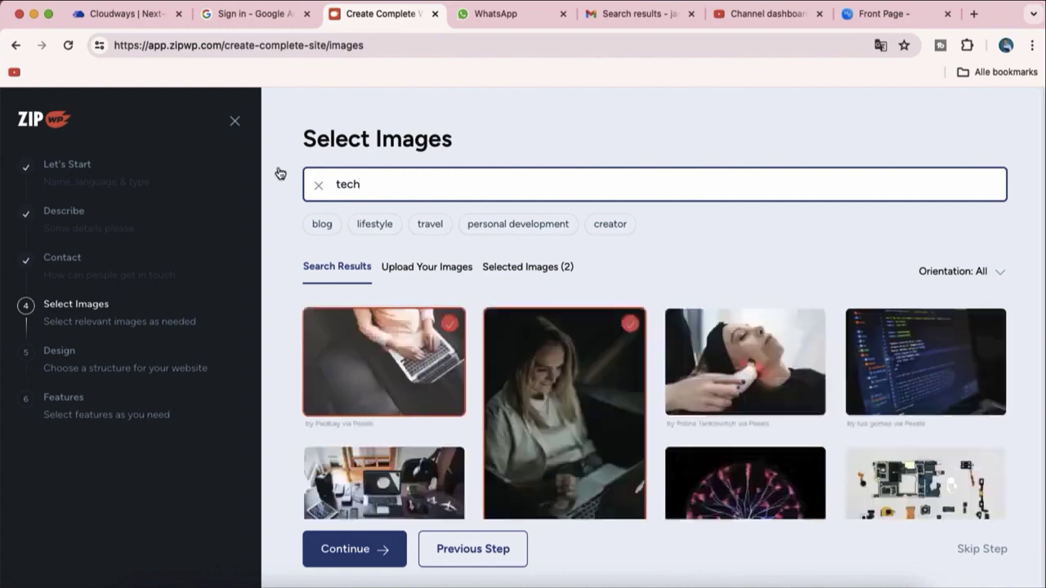
pyautogui.scroll(-3, 543, 466)
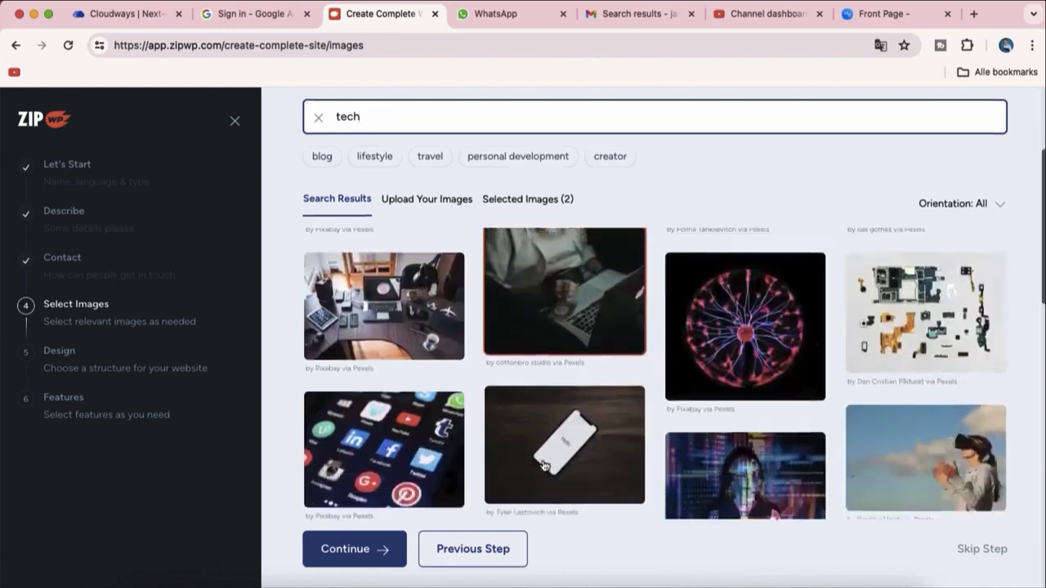
pyautogui.scroll(3, 879, 360)
pyautogui.click(889, 373)
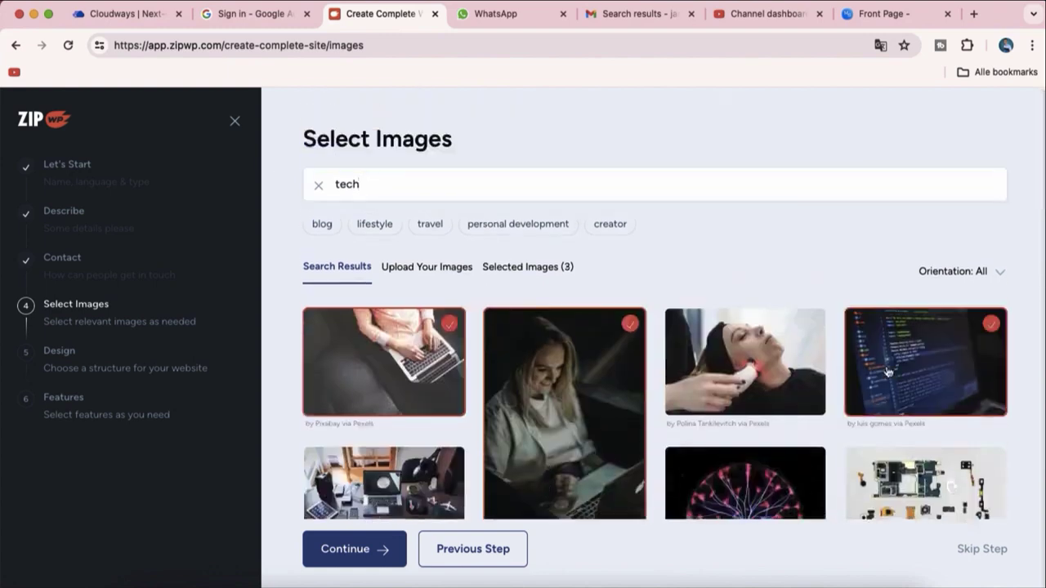
# - Continue to the Design step and browse generated homepage layouts Options 1–19
pyautogui.click(380, 558)
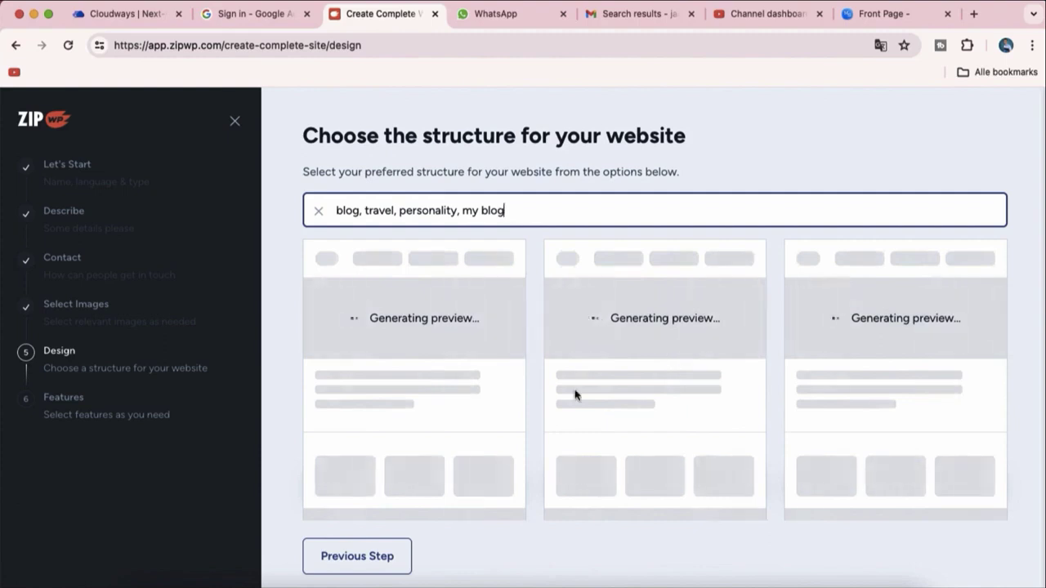
pyautogui.scroll(-1, 575, 395)
pyautogui.scroll(1, 593, 416)
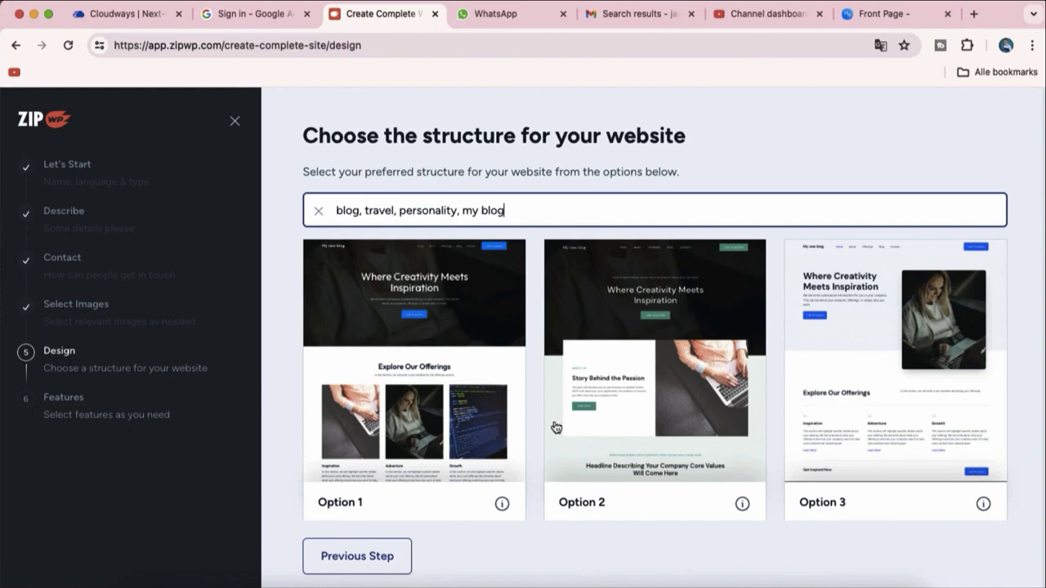
pyautogui.scroll(-3, 621, 446)
pyautogui.scroll(-2, 625, 447)
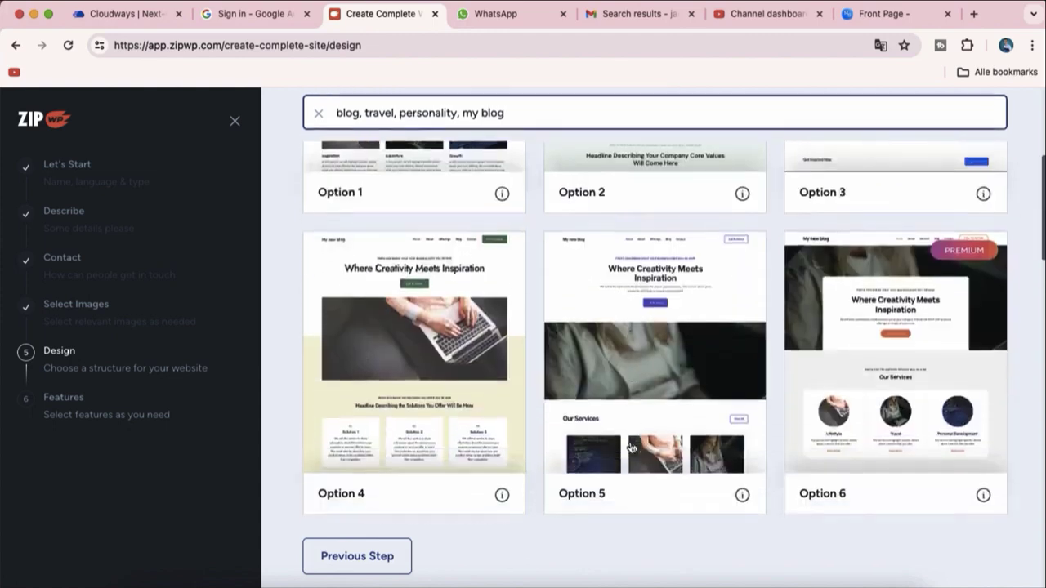
pyautogui.scroll(-7, 632, 448)
pyautogui.scroll(-3, 632, 448)
pyautogui.scroll(6, 631, 447)
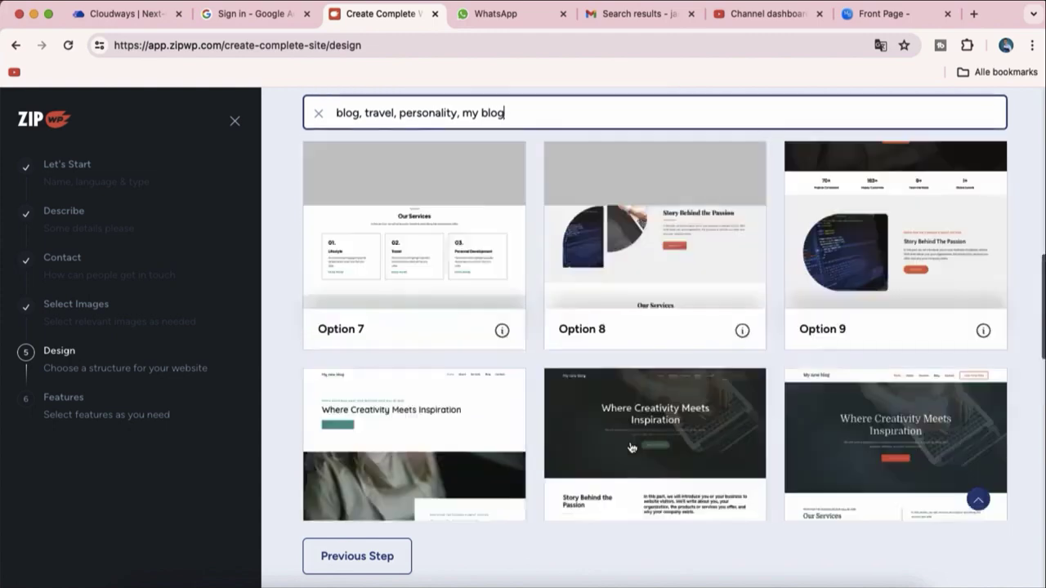
pyautogui.scroll(-1, 646, 450)
pyautogui.scroll(-1, 666, 453)
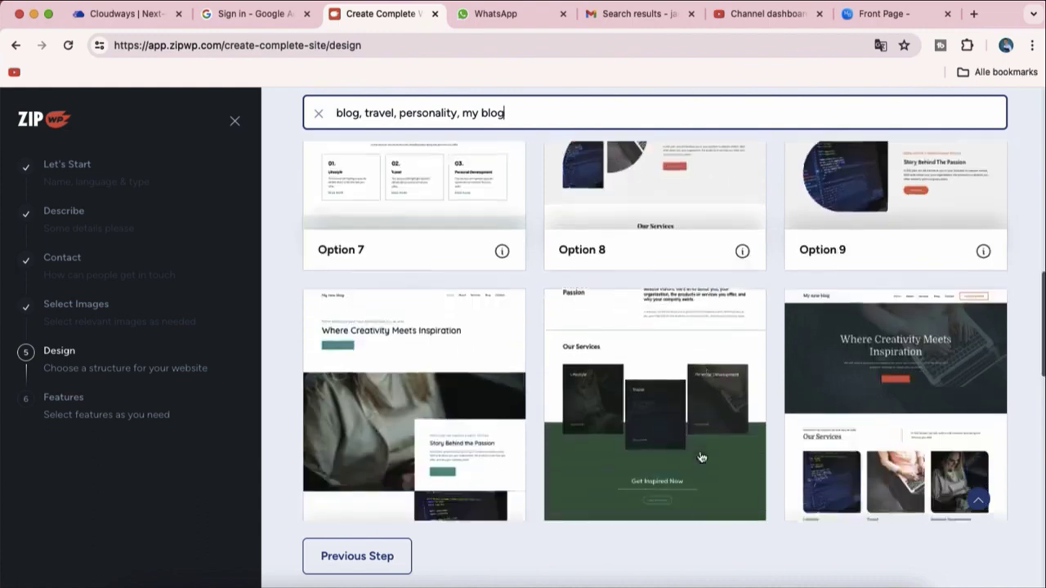
pyautogui.scroll(-2, 691, 456)
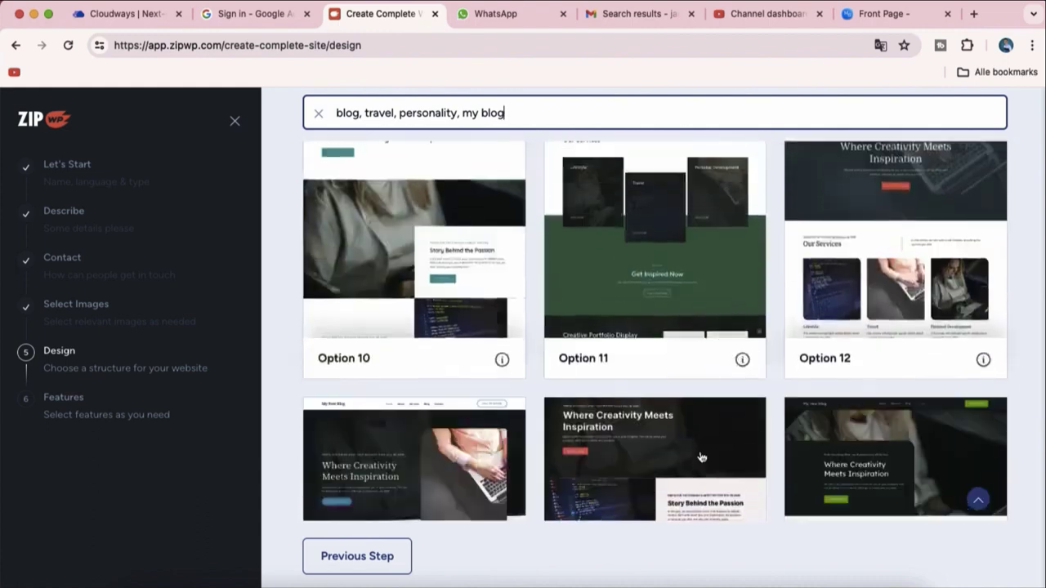
pyautogui.scroll(-3, 701, 456)
pyautogui.scroll(-2, 701, 456)
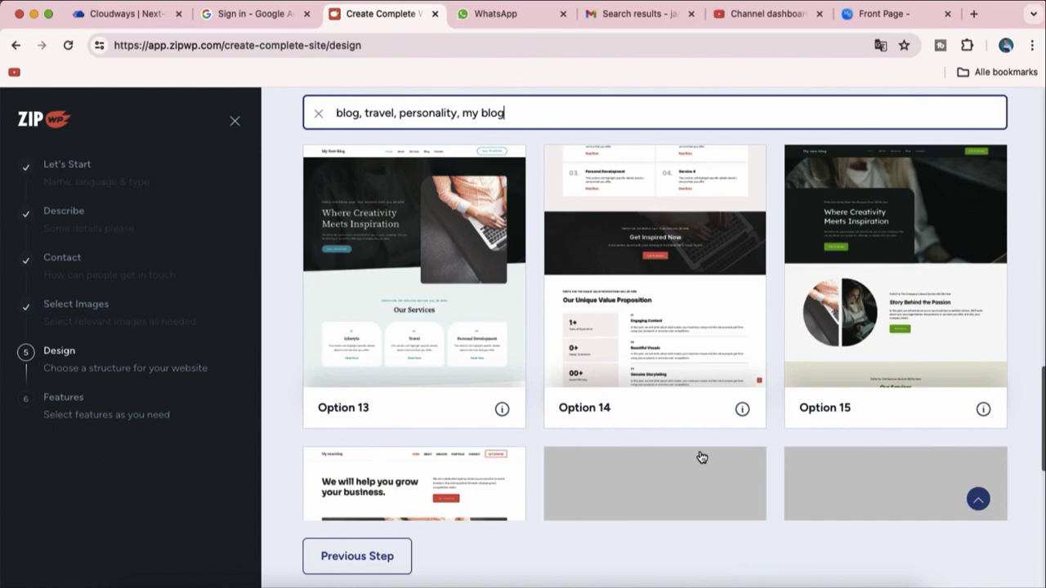
pyautogui.scroll(-2, 701, 458)
pyautogui.scroll(-1, 700, 457)
pyautogui.scroll(-4, 701, 457)
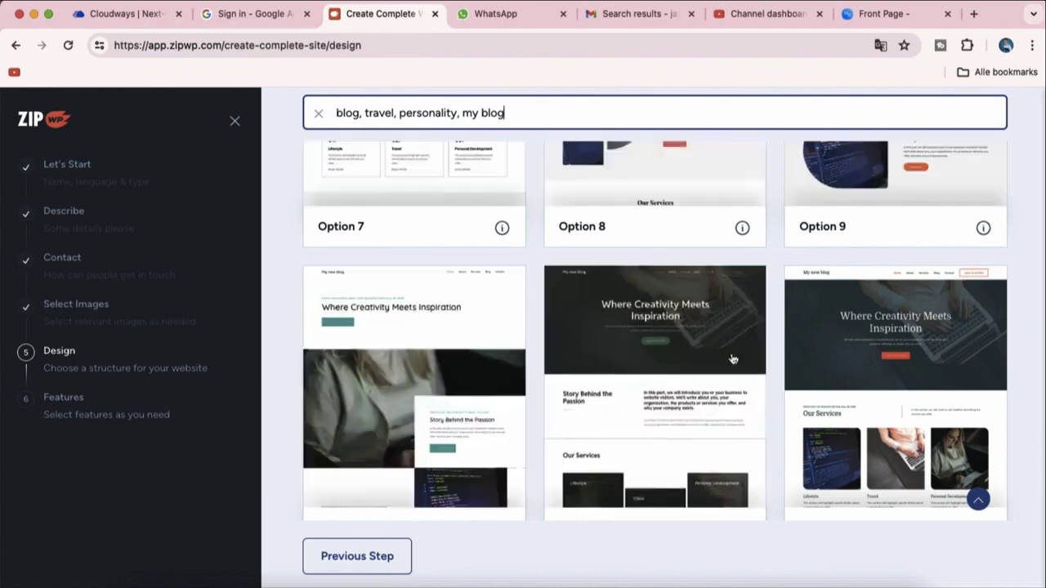
# - Choose the dark Option 11 design and scroll through its preview
pyautogui.click(732, 352)
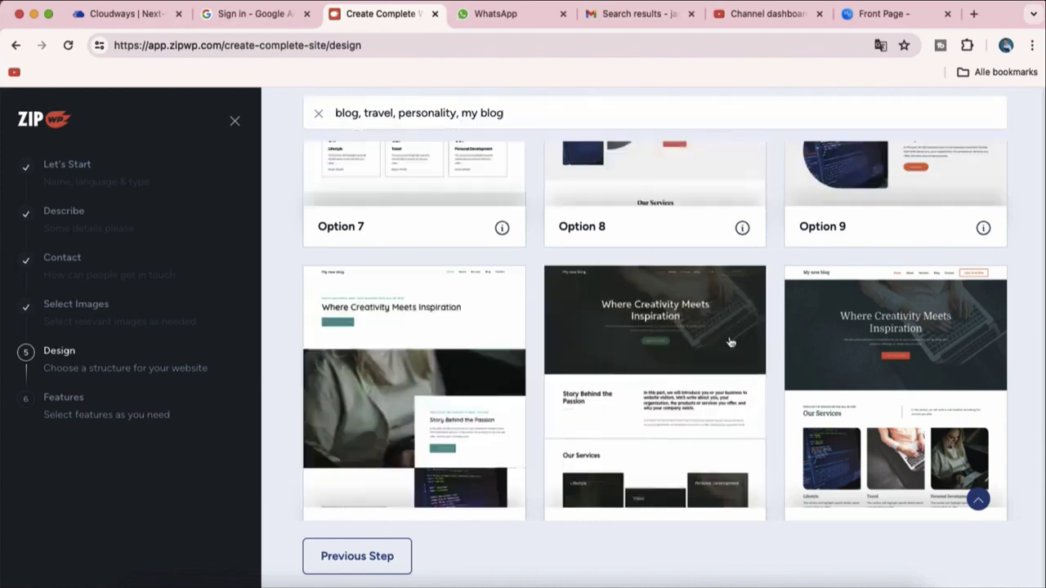
pyautogui.click(689, 366)
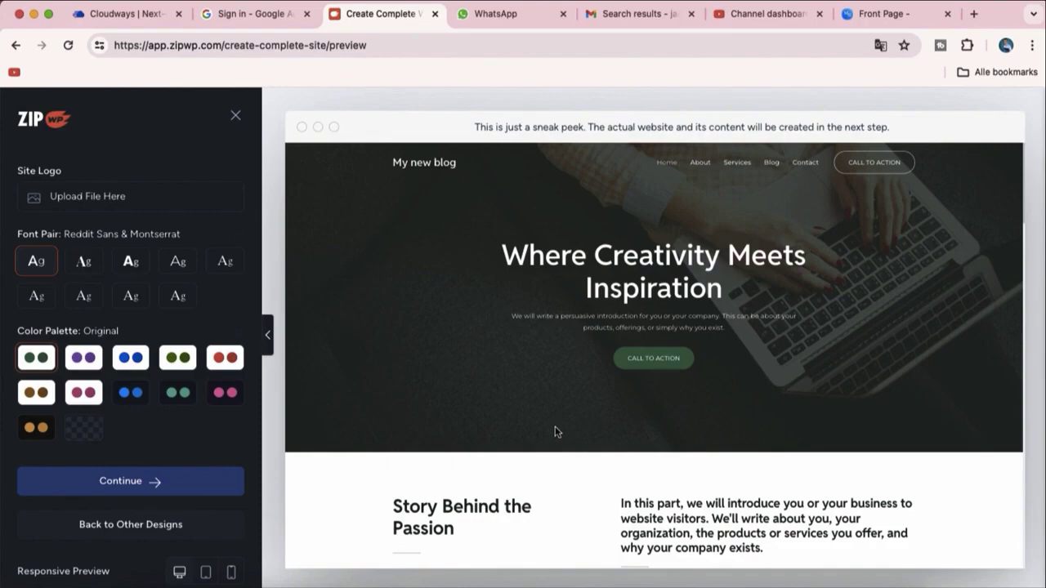
pyautogui.scroll(-2, 555, 431)
pyautogui.scroll(-2, 555, 431)
pyautogui.scroll(-4, 555, 432)
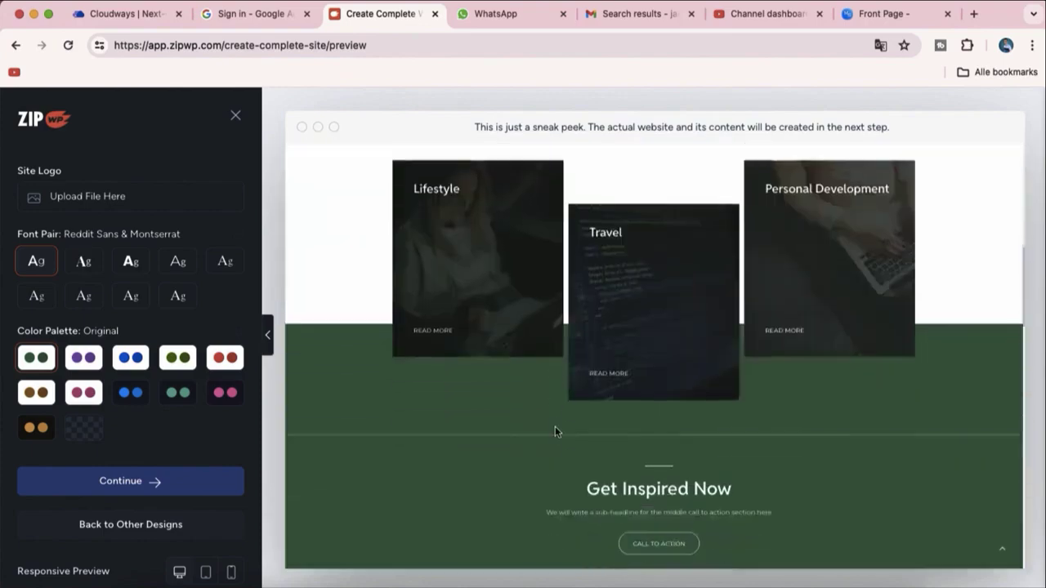
pyautogui.scroll(-5, 555, 432)
pyautogui.scroll(-5, 555, 432)
pyautogui.scroll(-3, 555, 432)
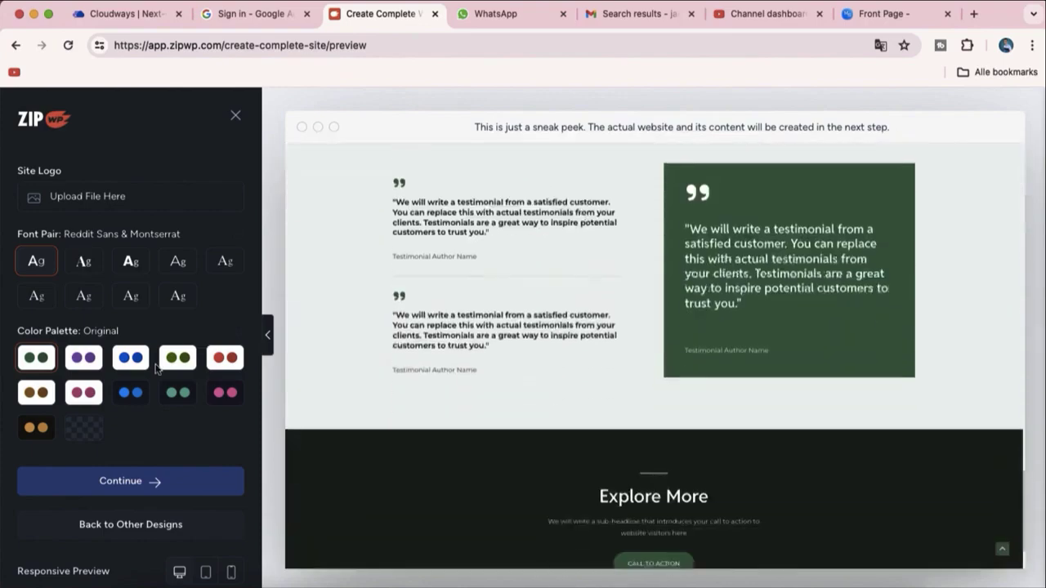
# - Apply the blue Style 2 colour palette and accept the design
pyautogui.click(129, 368)
pyautogui.scroll(8, 560, 408)
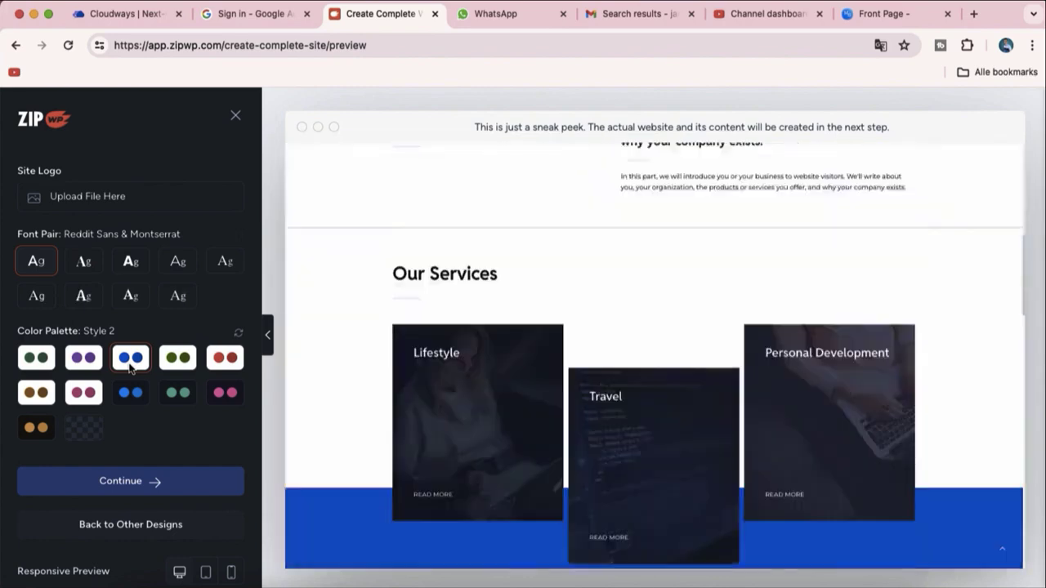
pyautogui.scroll(10, 560, 409)
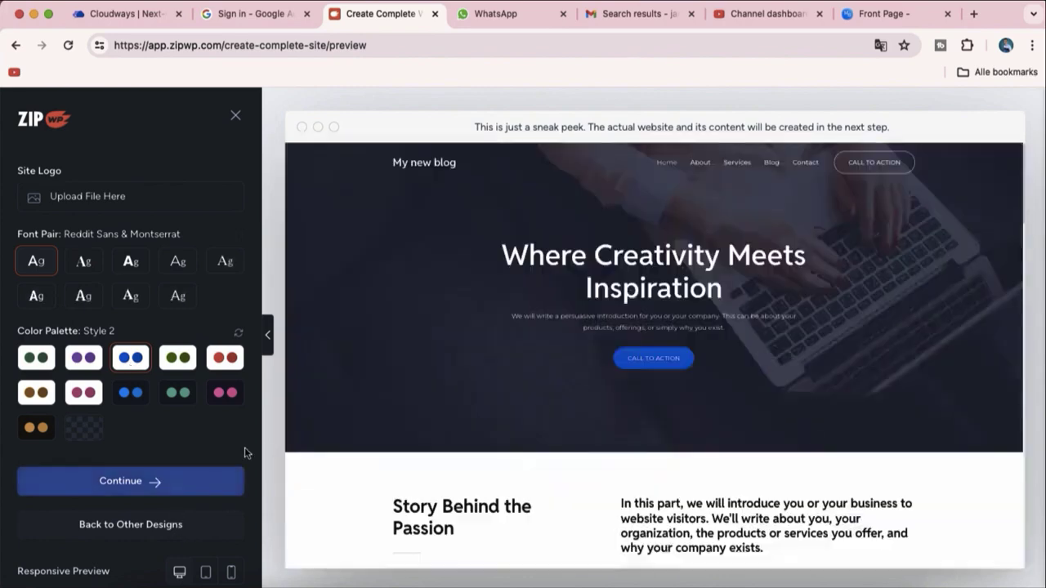
pyautogui.click(204, 474)
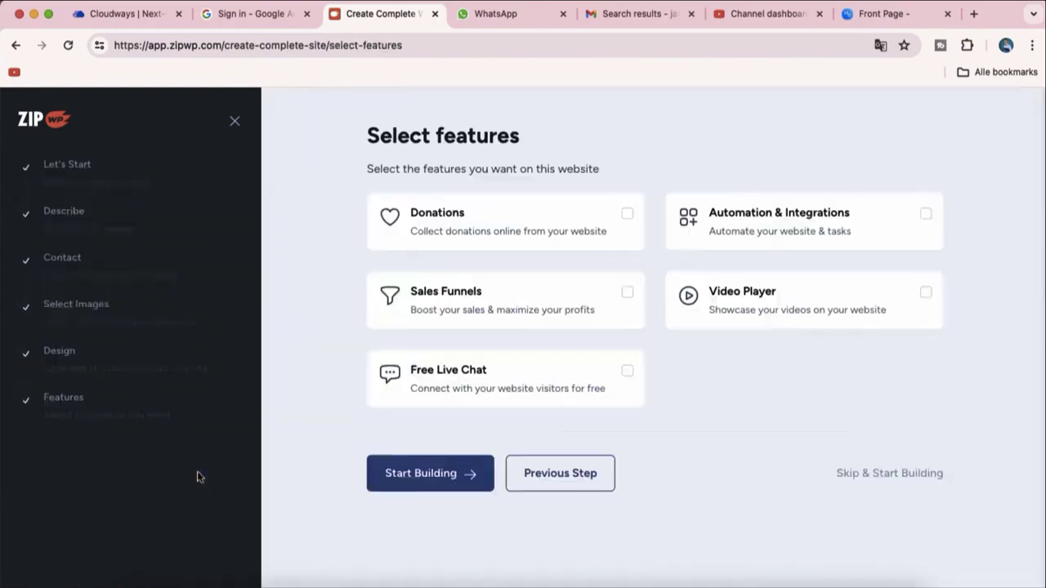
# - Add Free Live Chat and confirm Start Building the Website to generate the site
pyautogui.click(584, 379)
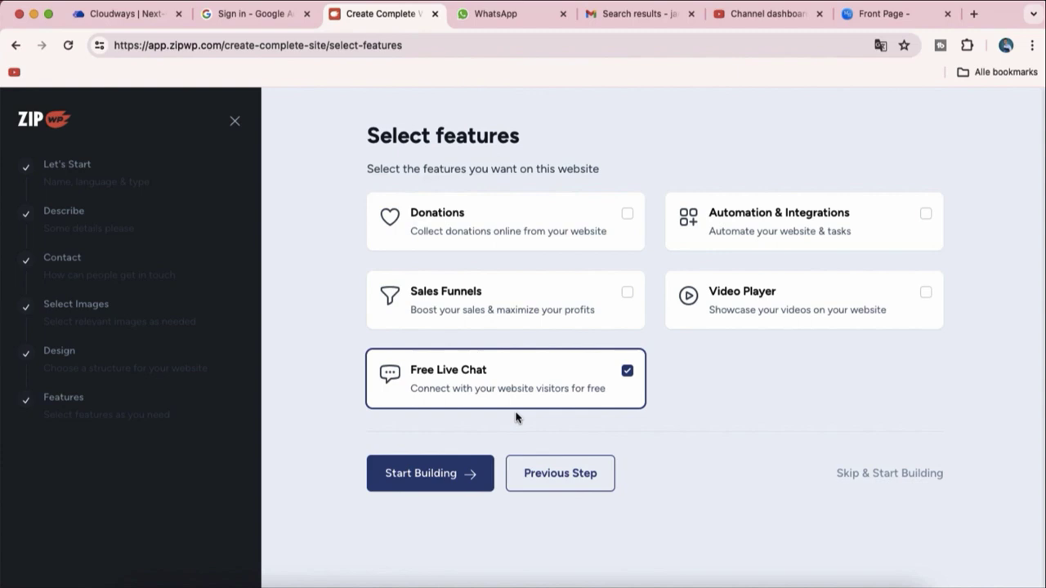
pyautogui.click(480, 477)
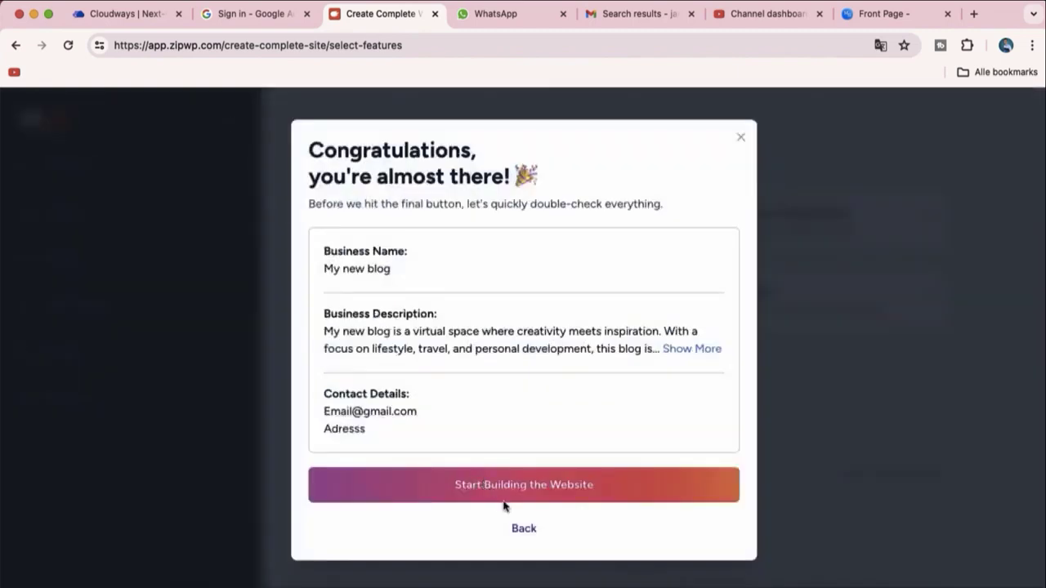
pyautogui.click(499, 491)
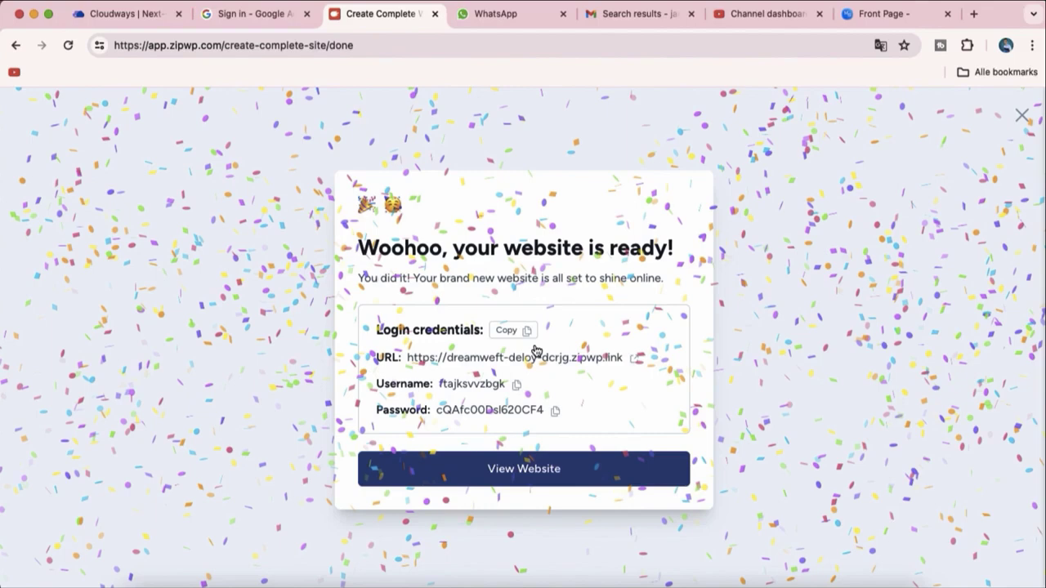
# - View the website, enter 'ok' at the temporary-site gate, and scroll the homepage
pyautogui.click(524, 469)
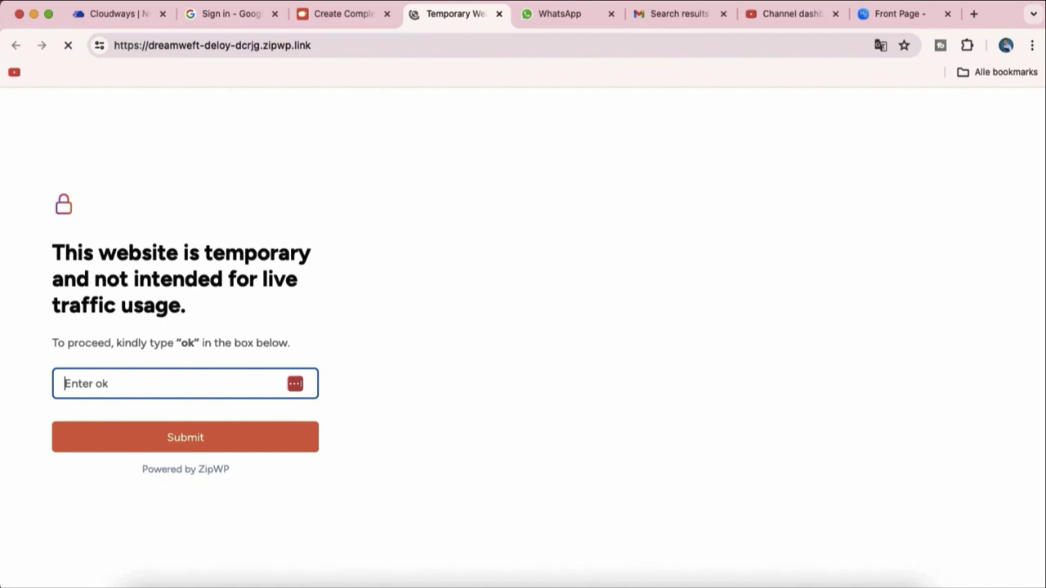
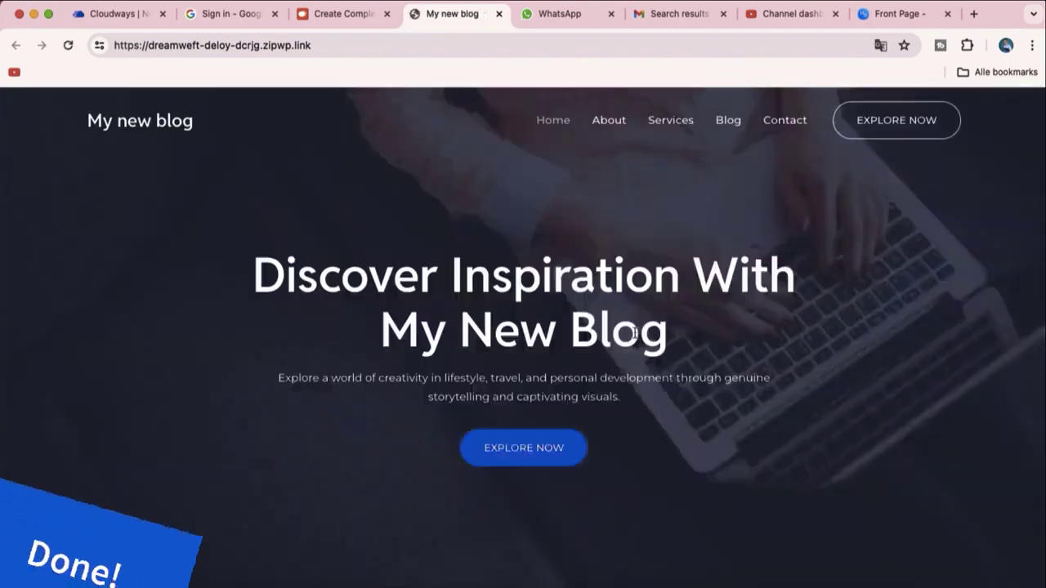
pyautogui.scroll(-3, 936, 287)
pyautogui.scroll(-3, 936, 287)
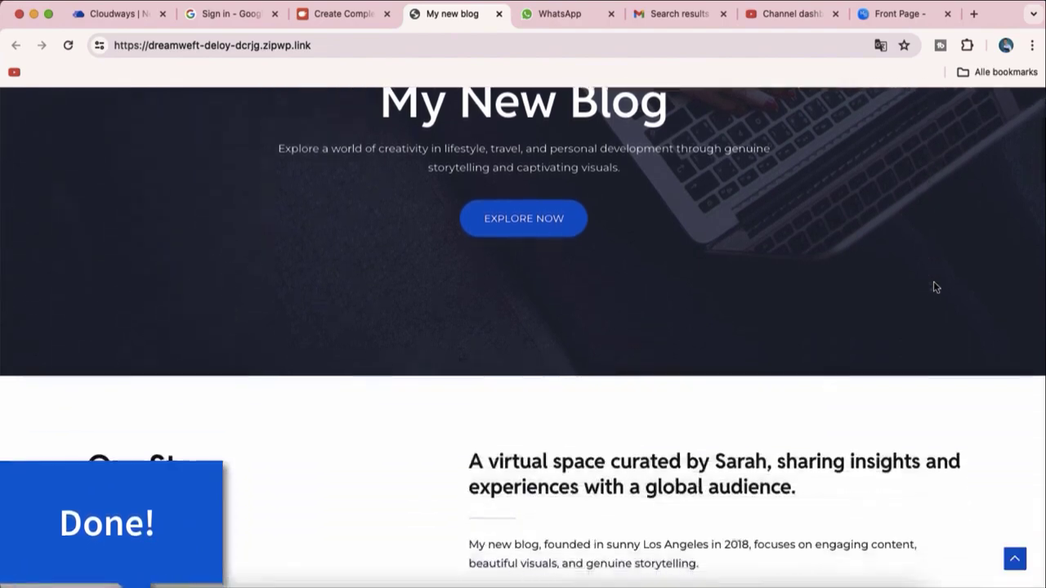
pyautogui.scroll(-3, 936, 286)
pyautogui.scroll(-1, 936, 287)
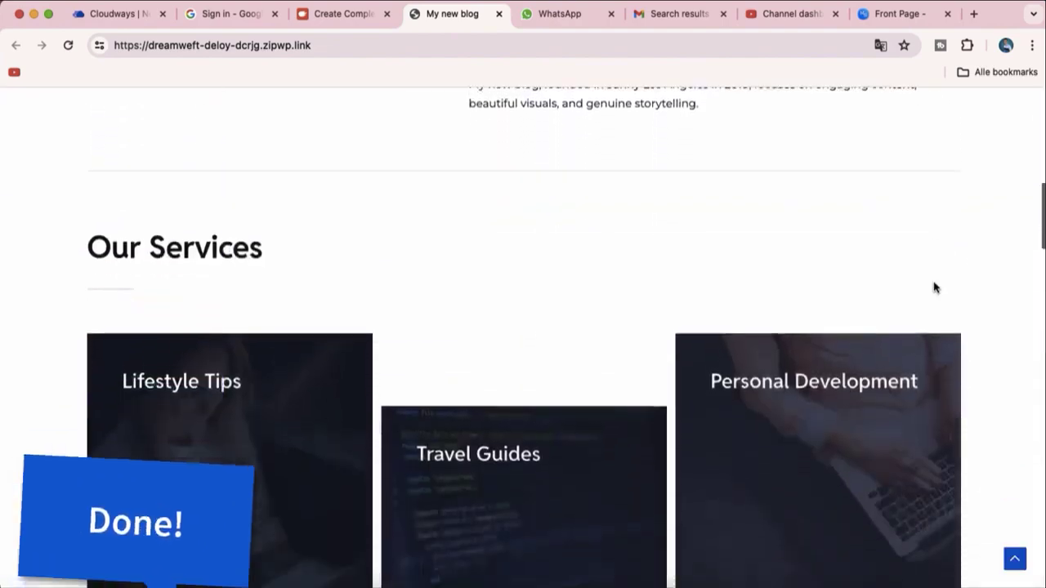
pyautogui.scroll(-2, 936, 287)
pyautogui.scroll(-2, 936, 287)
pyautogui.scroll(-3, 936, 286)
pyautogui.scroll(-1, 936, 287)
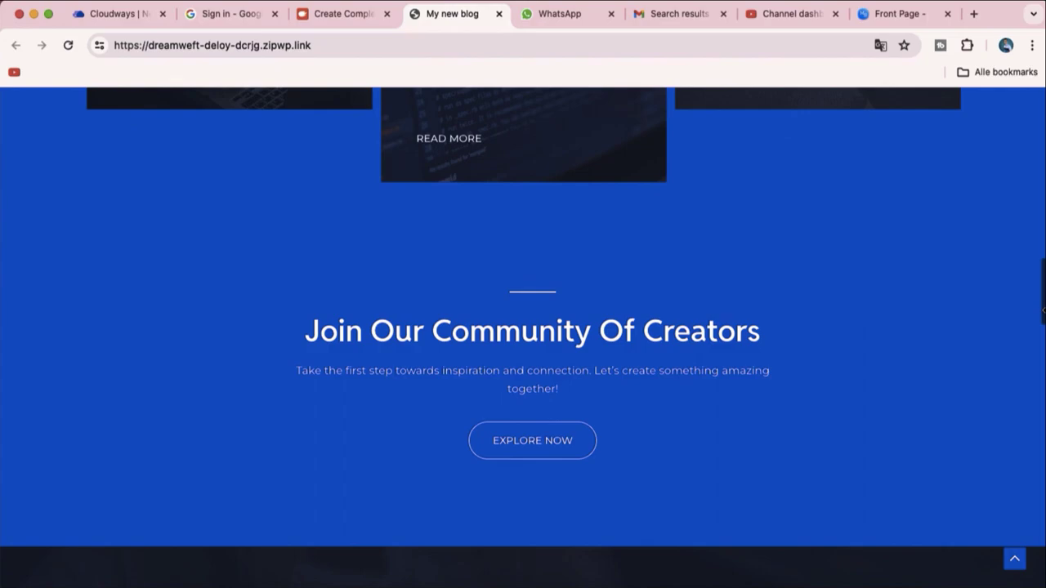